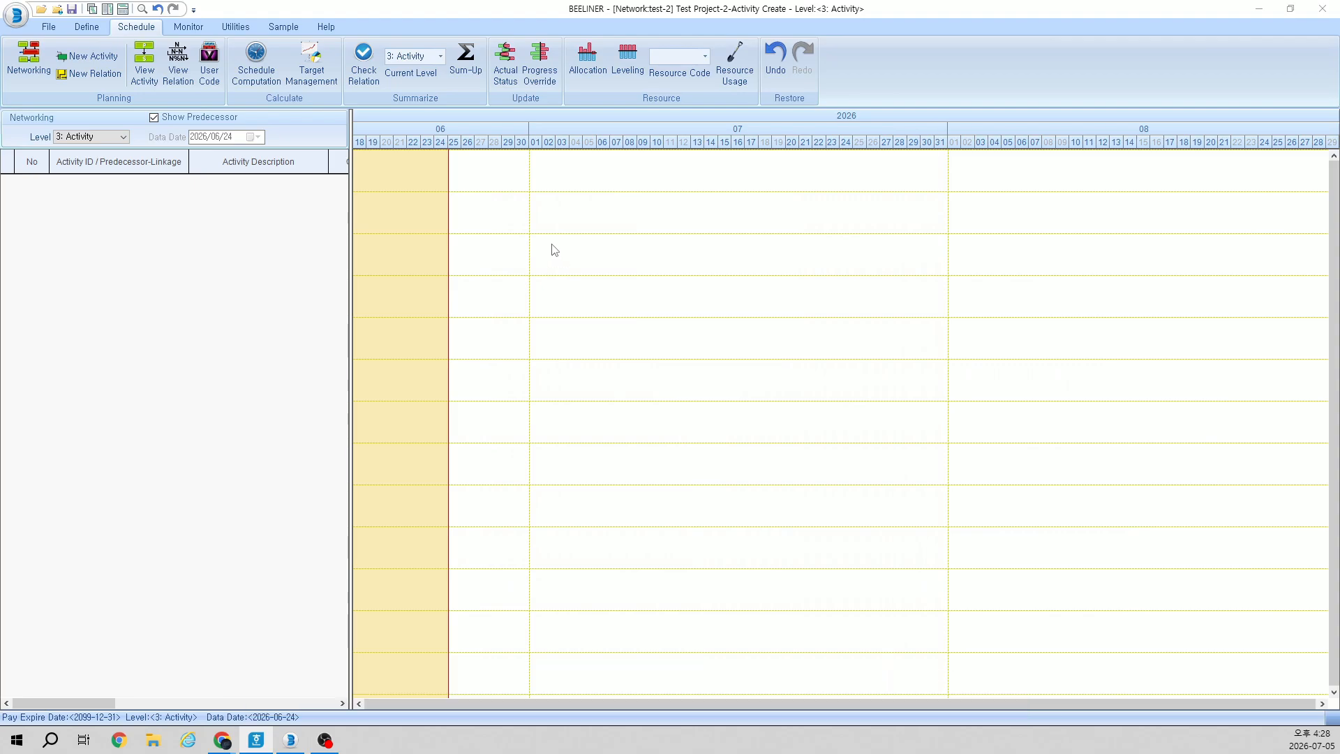
Step: Create activity A010 titled Excavation with a duration of 30 and move its bar down two rows in the chart
{"action": "right_click", "coordinate": [531, 242]}
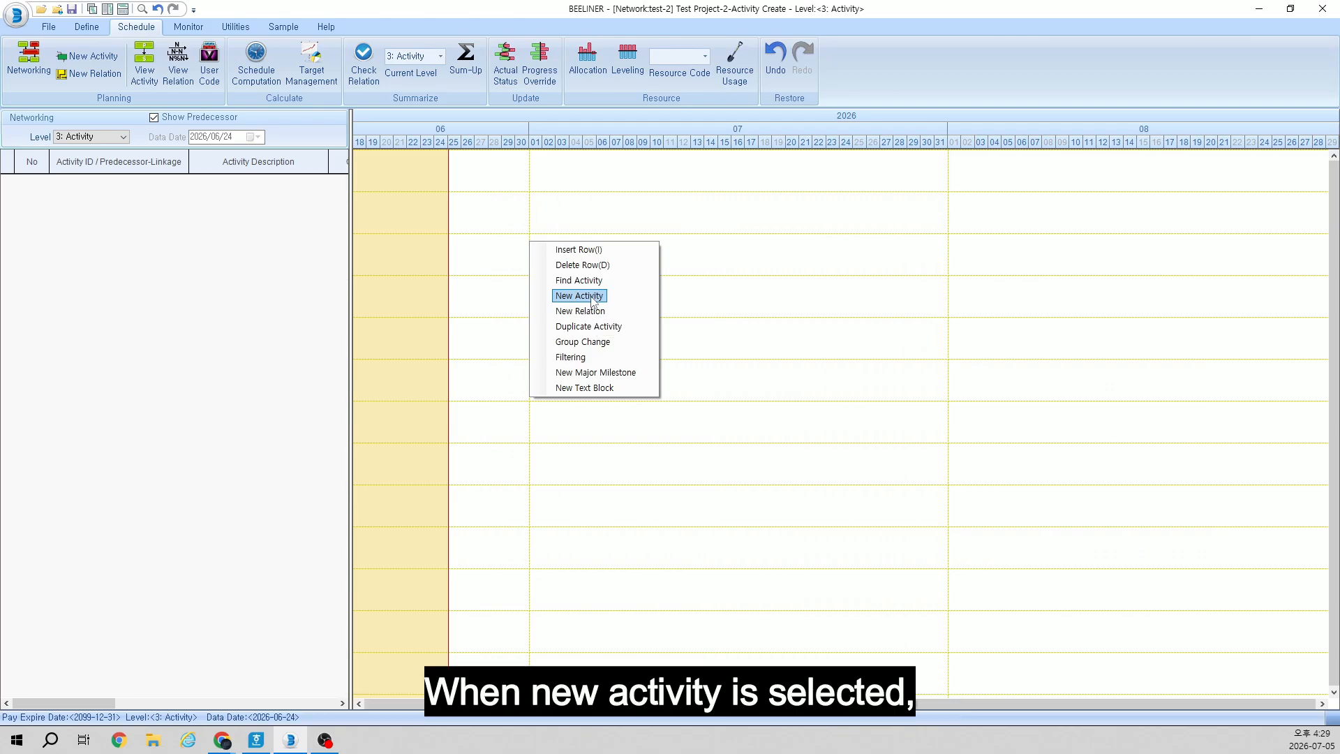
{"action": "left_click", "coordinate": [578, 296]}
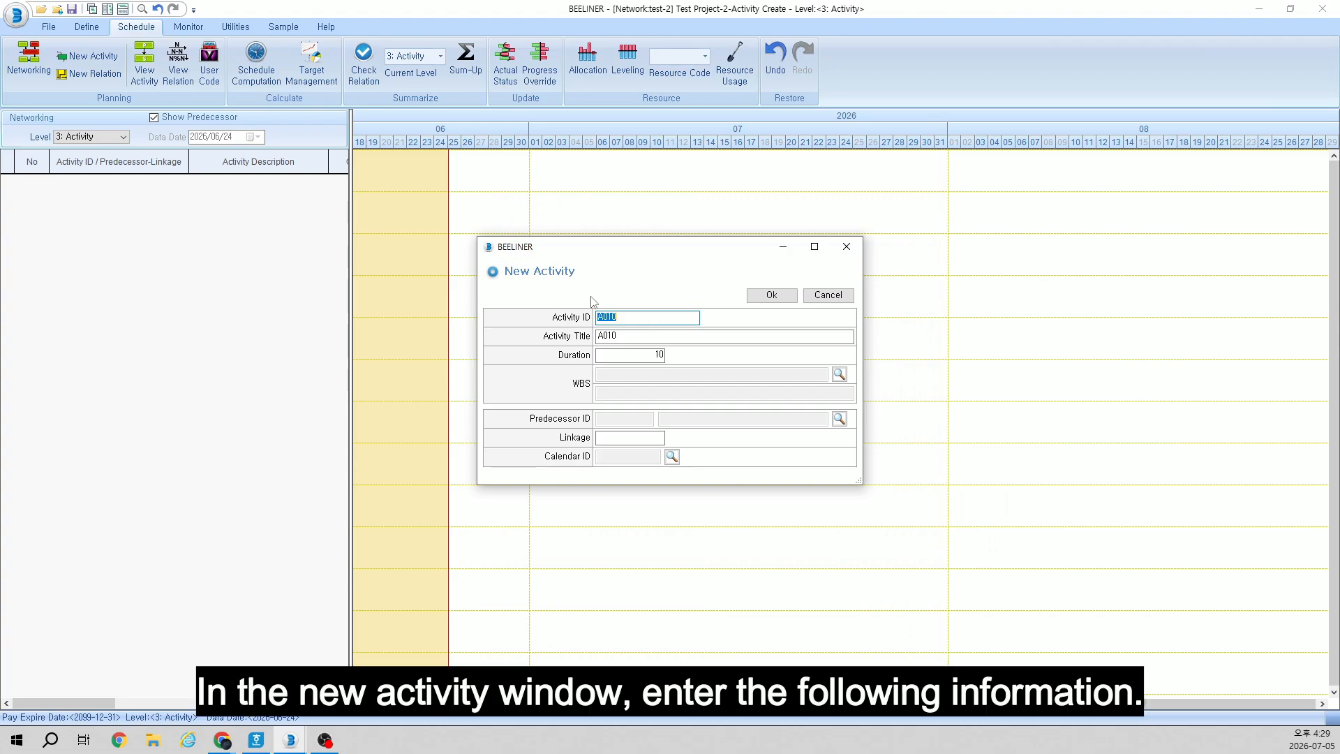
{"action": "left_click", "coordinate": [632, 338]}
{"action": "type", "text": "Ex"}
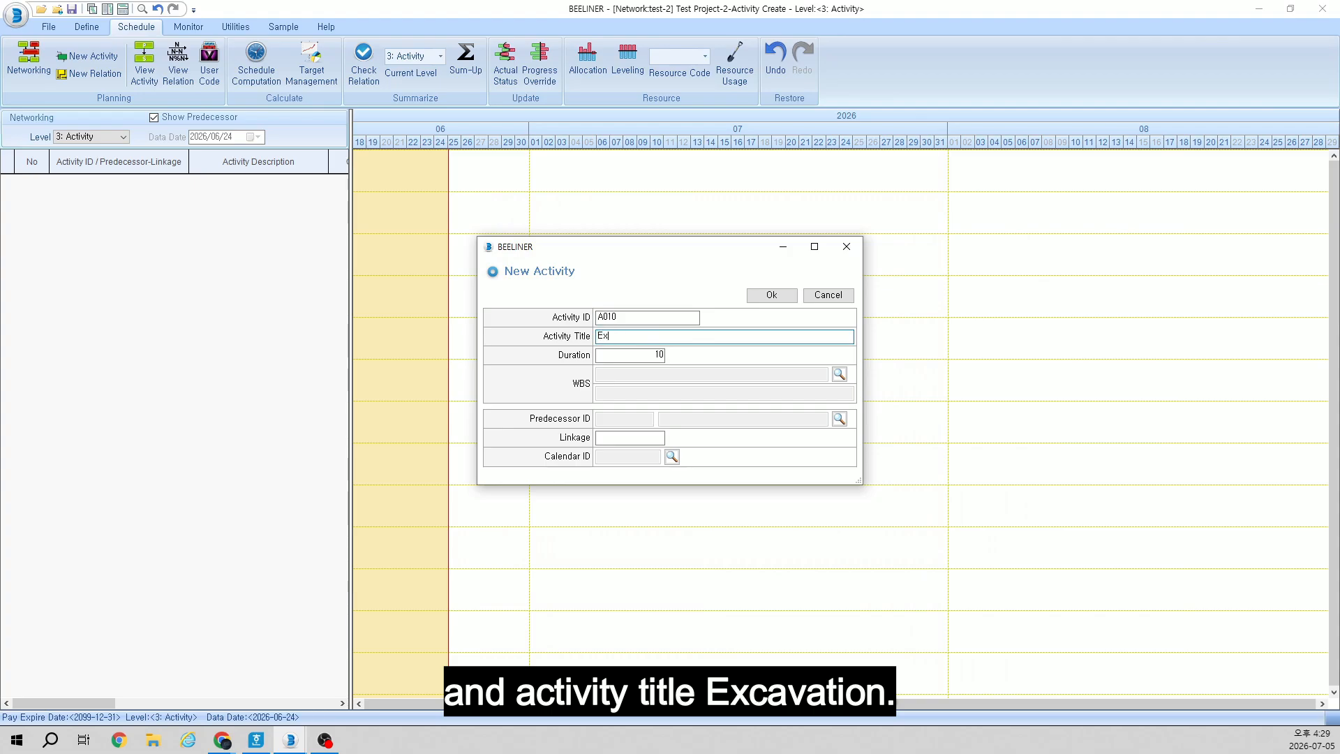
{"action": "type", "text": "cavation"}
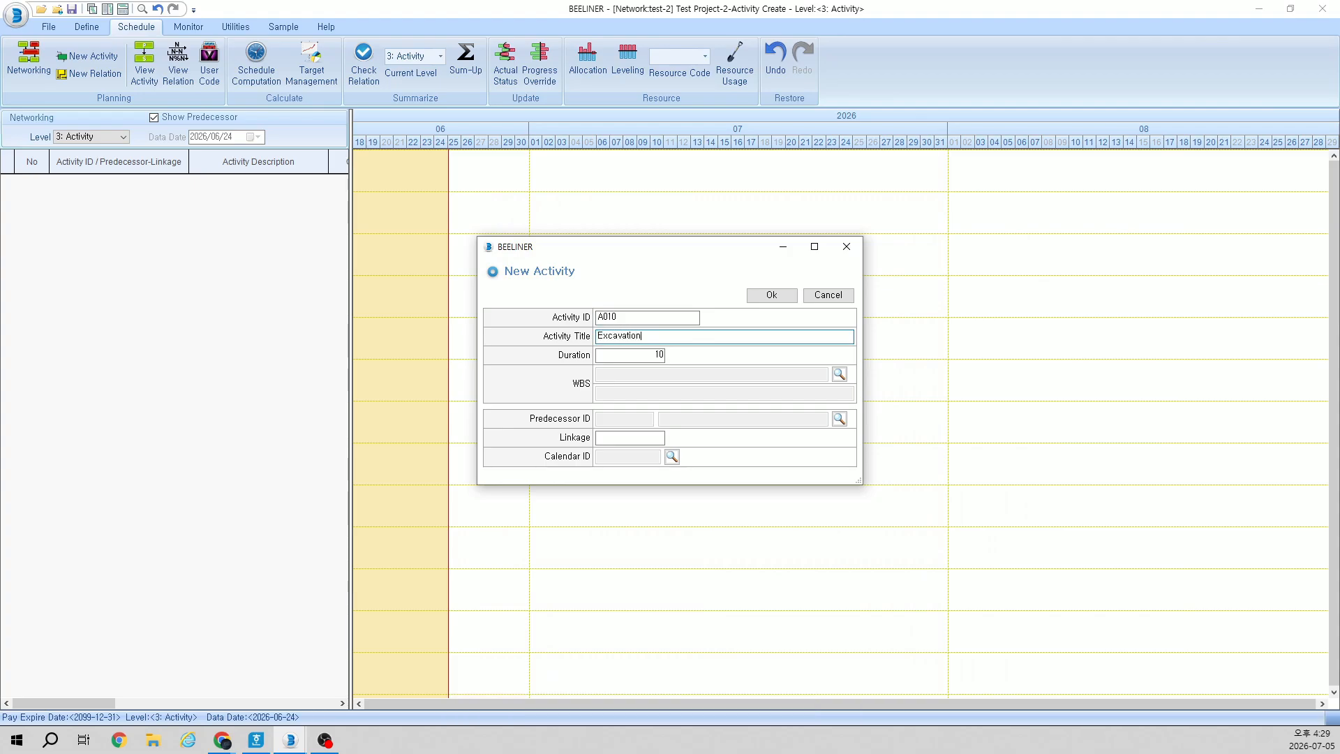
{"action": "key", "text": "Tab"}
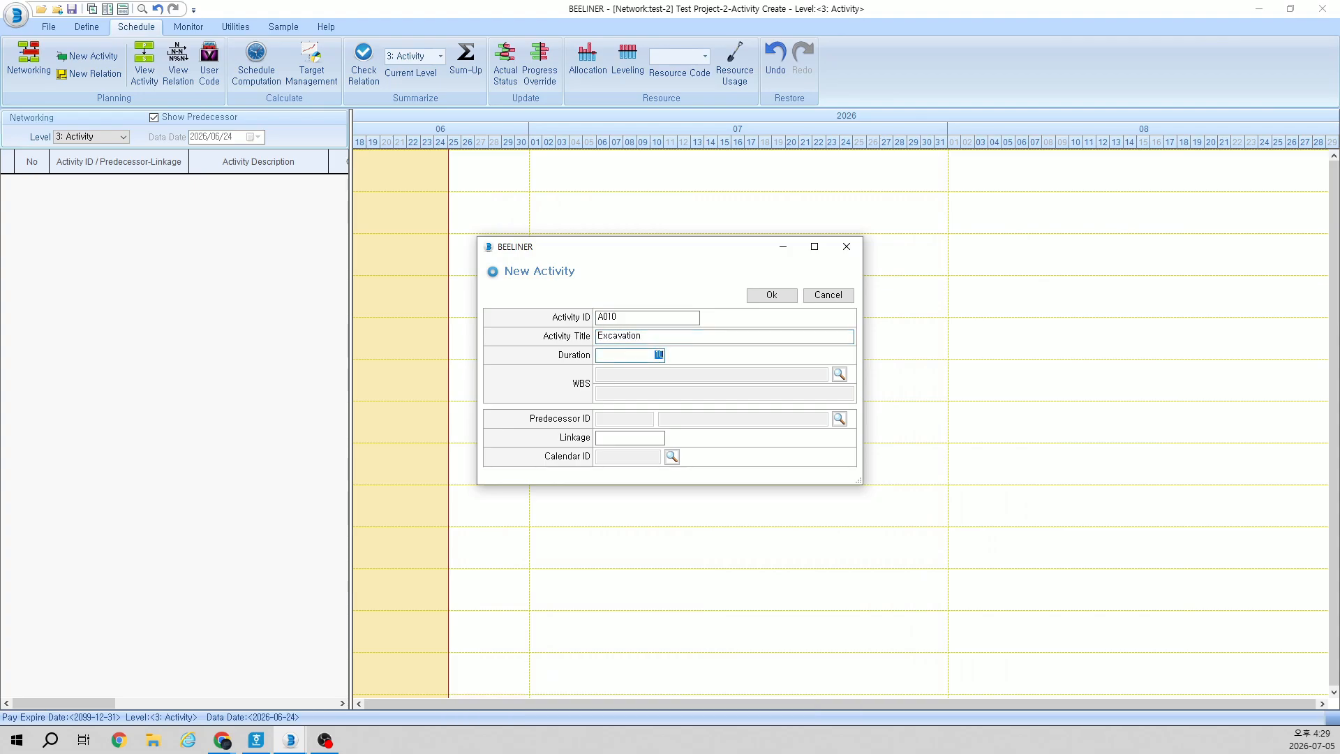
{"action": "type", "text": "30"}
{"action": "left_click", "coordinate": [771, 294]}
{"action": "left_click_drag", "start_coordinate": [636, 175], "coordinate": [638, 261]}
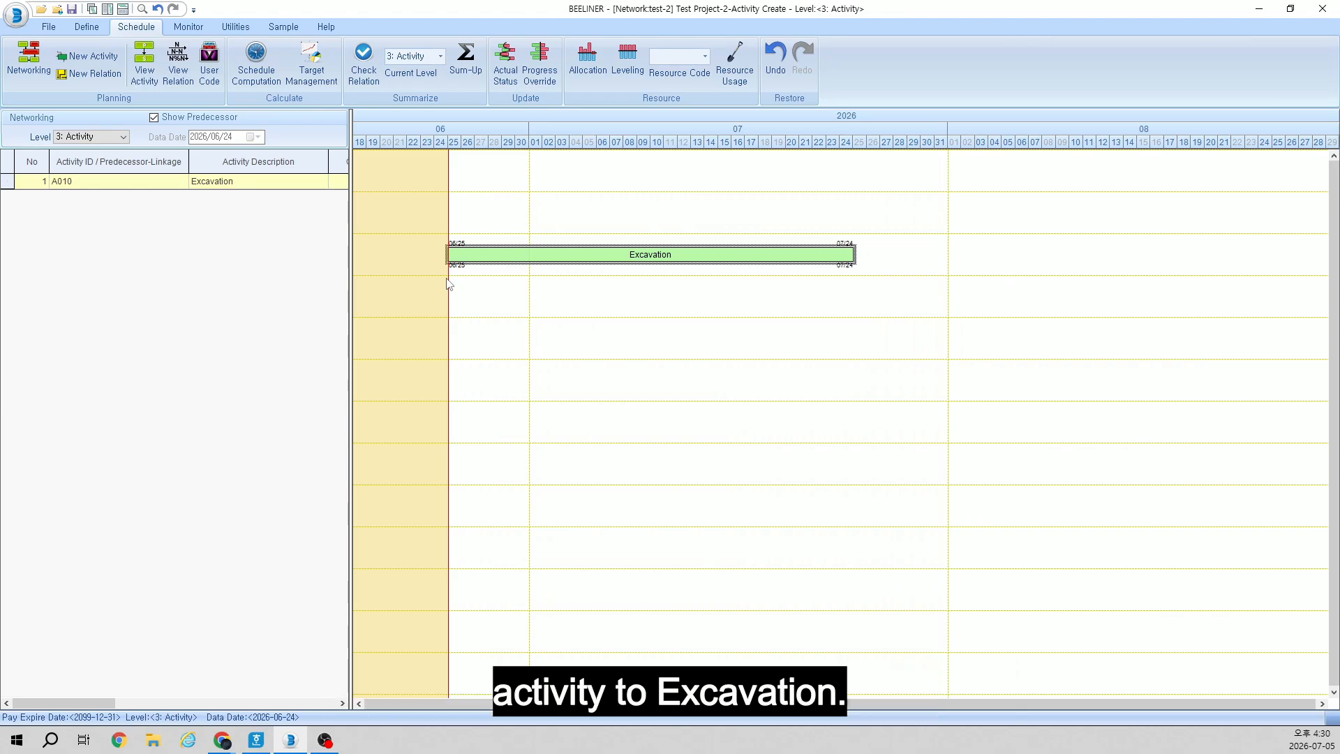
Step: Add activity A020 titled Foundation as a successor of Excavation, with a duration of 20 and linkage 0
{"action": "right_click", "coordinate": [552, 258]}
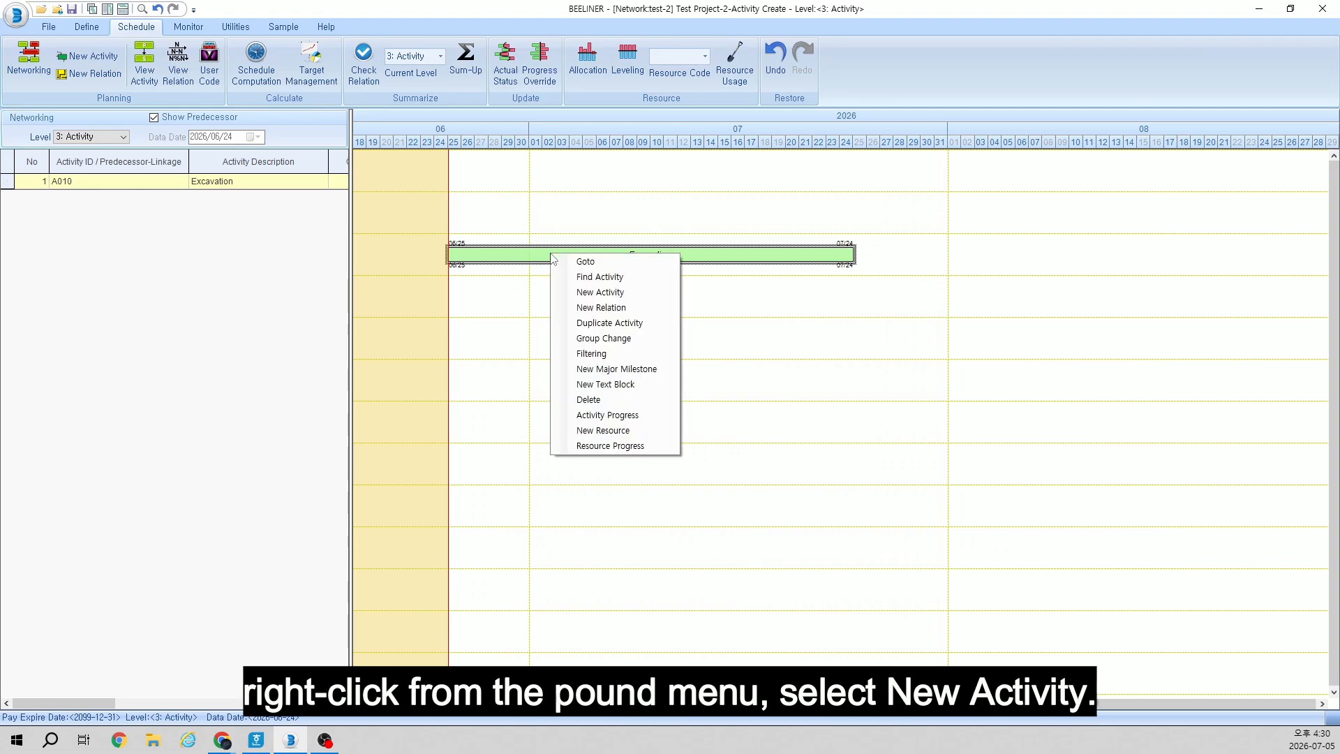
{"action": "left_click", "coordinate": [599, 294]}
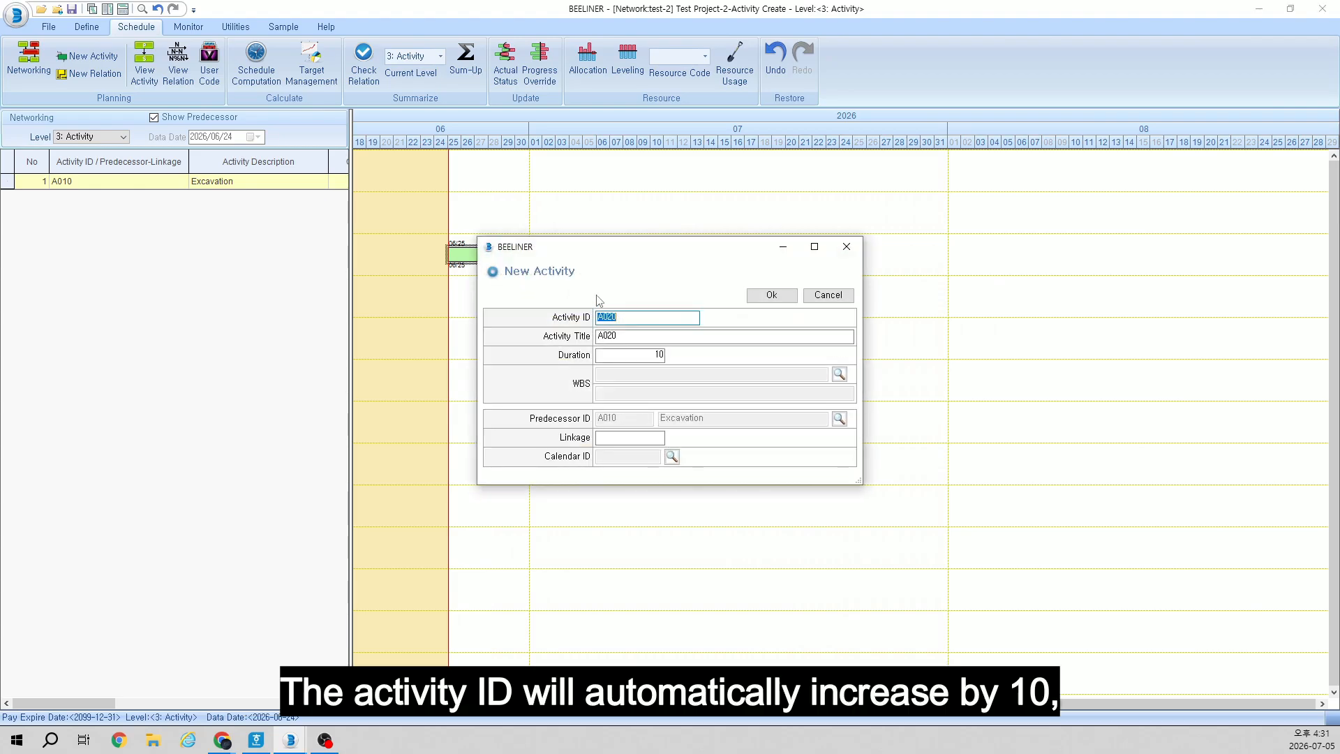
{"action": "left_click", "coordinate": [615, 336]}
{"action": "type", "text": "F"}
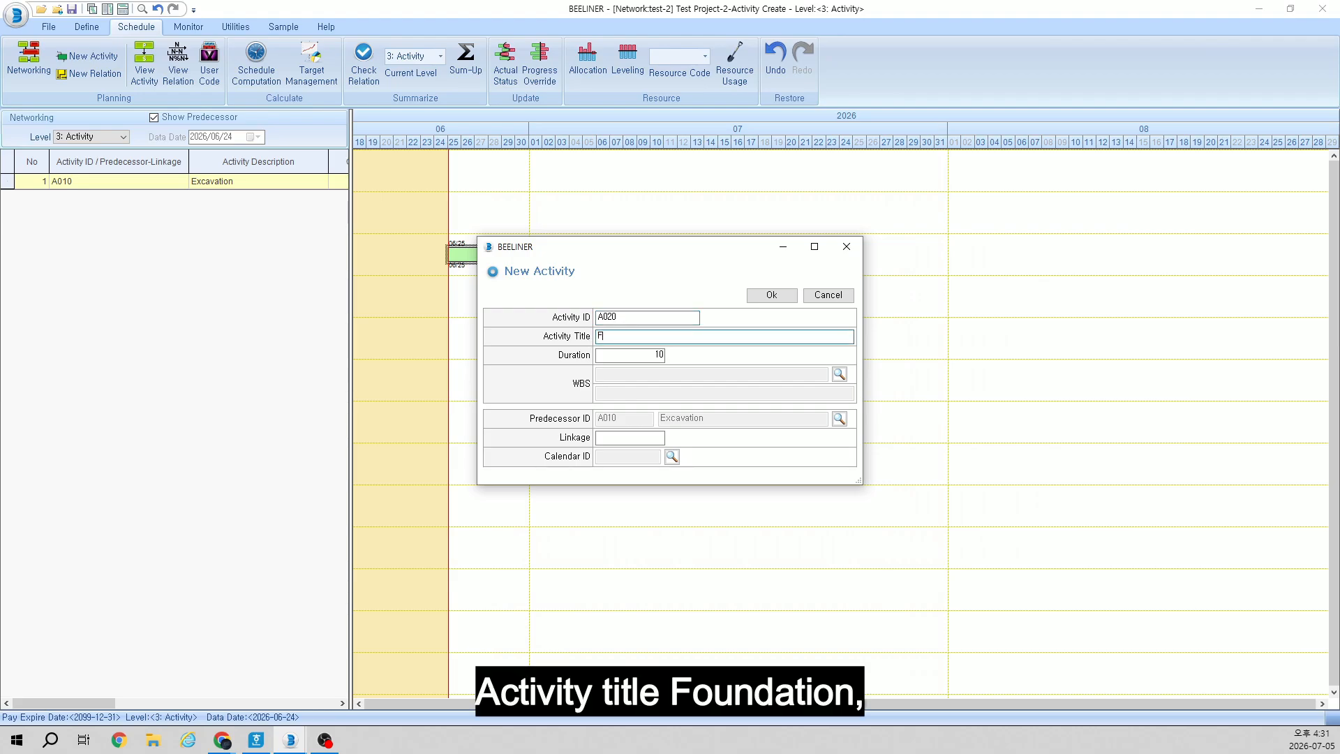
{"action": "type", "text": "oundation"}
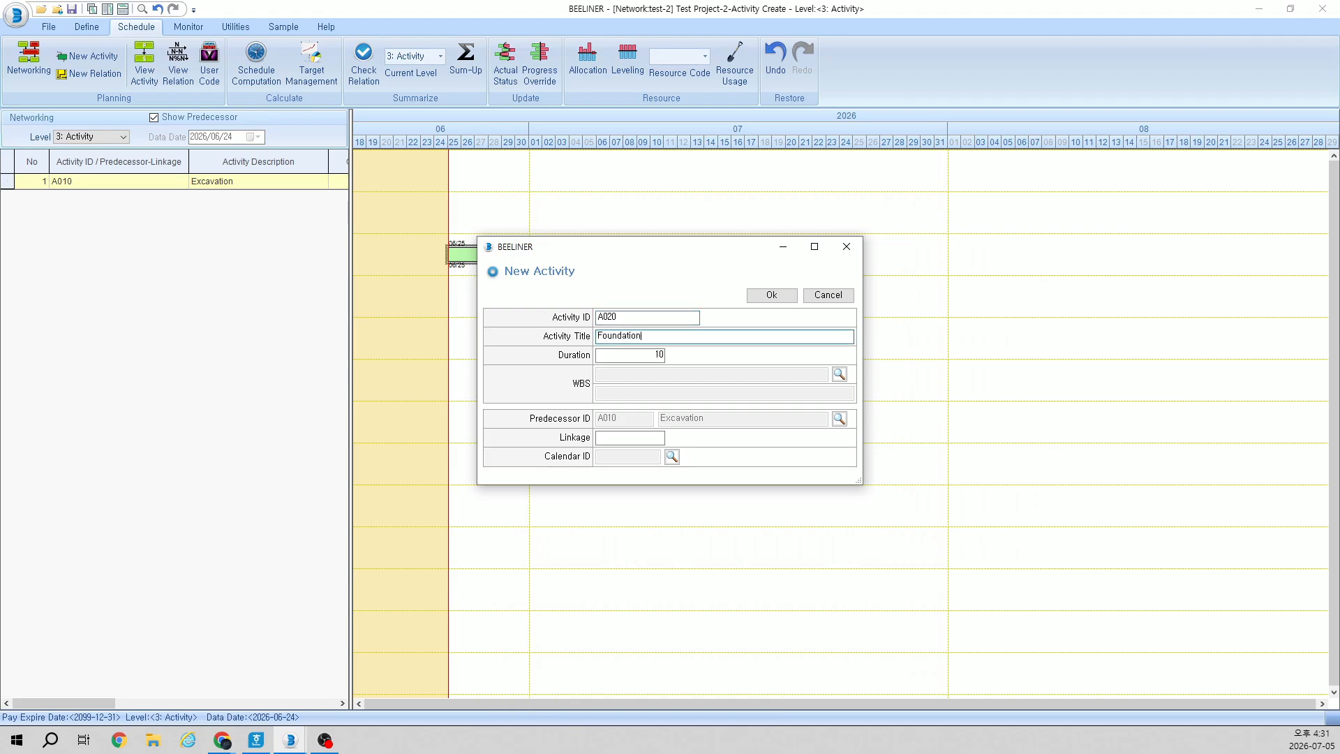
{"action": "key", "text": "Tab"}
{"action": "type", "text": "20"}
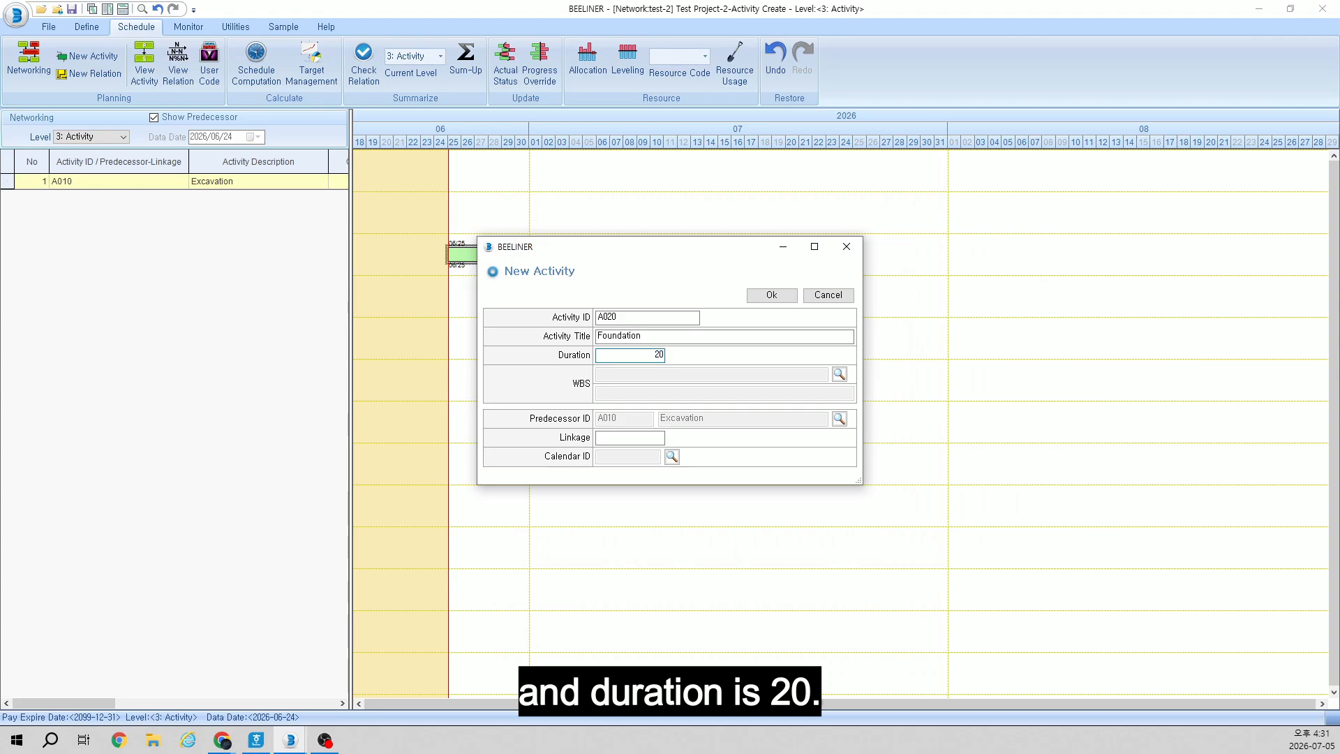
{"action": "left_click", "coordinate": [629, 438]}
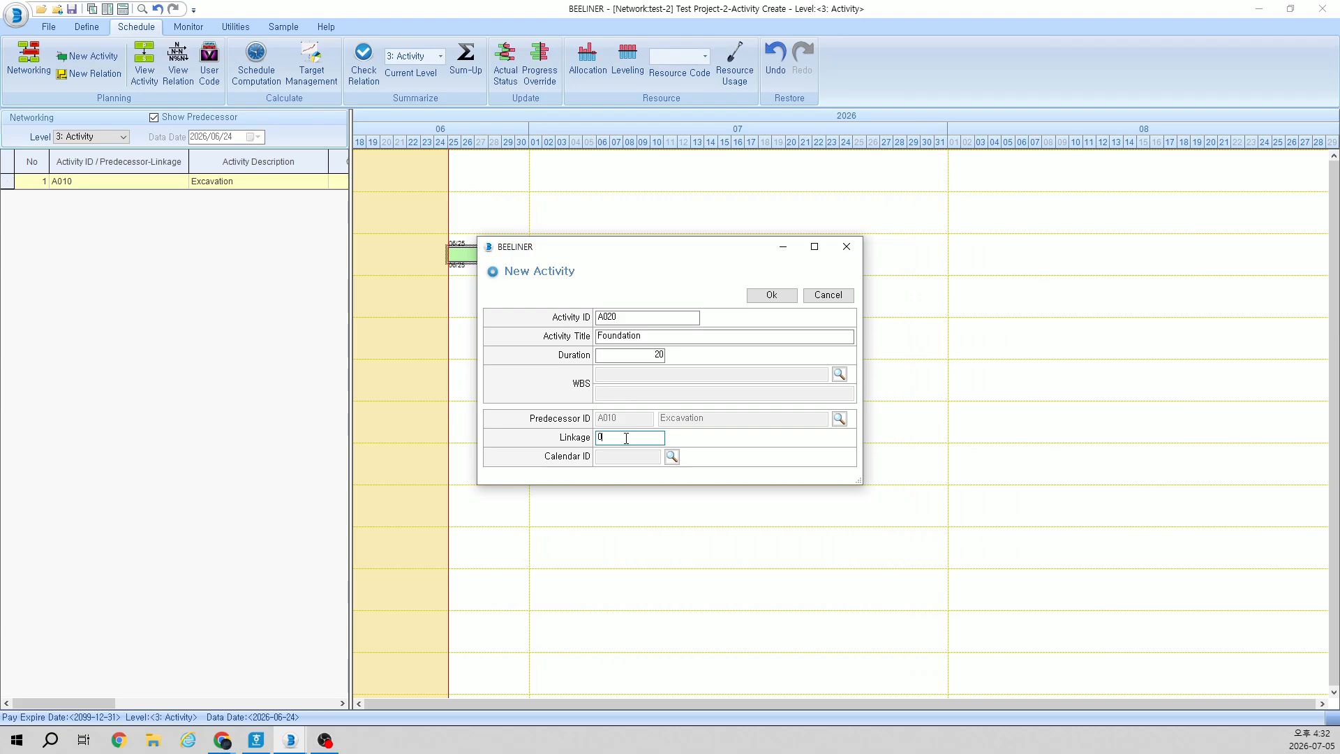
{"action": "left_click", "coordinate": [764, 297]}
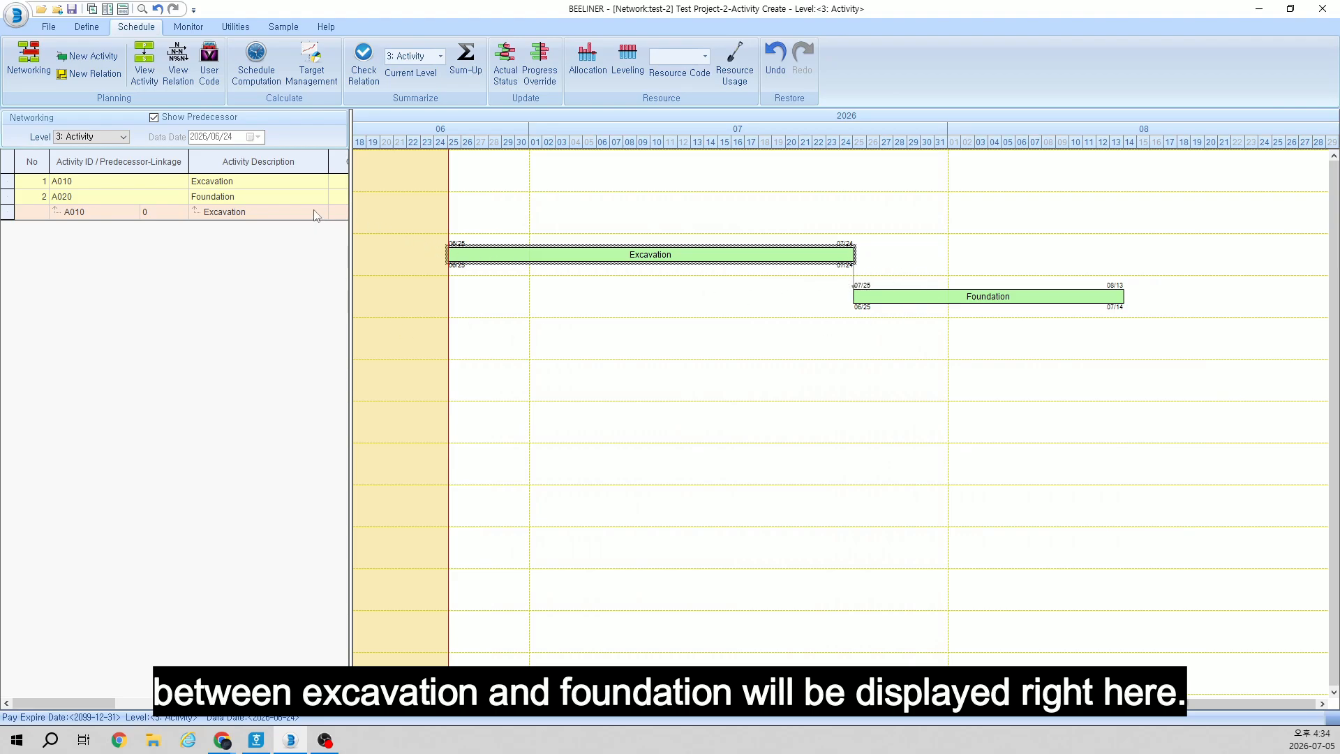
{"action": "left_click", "coordinate": [160, 213]}
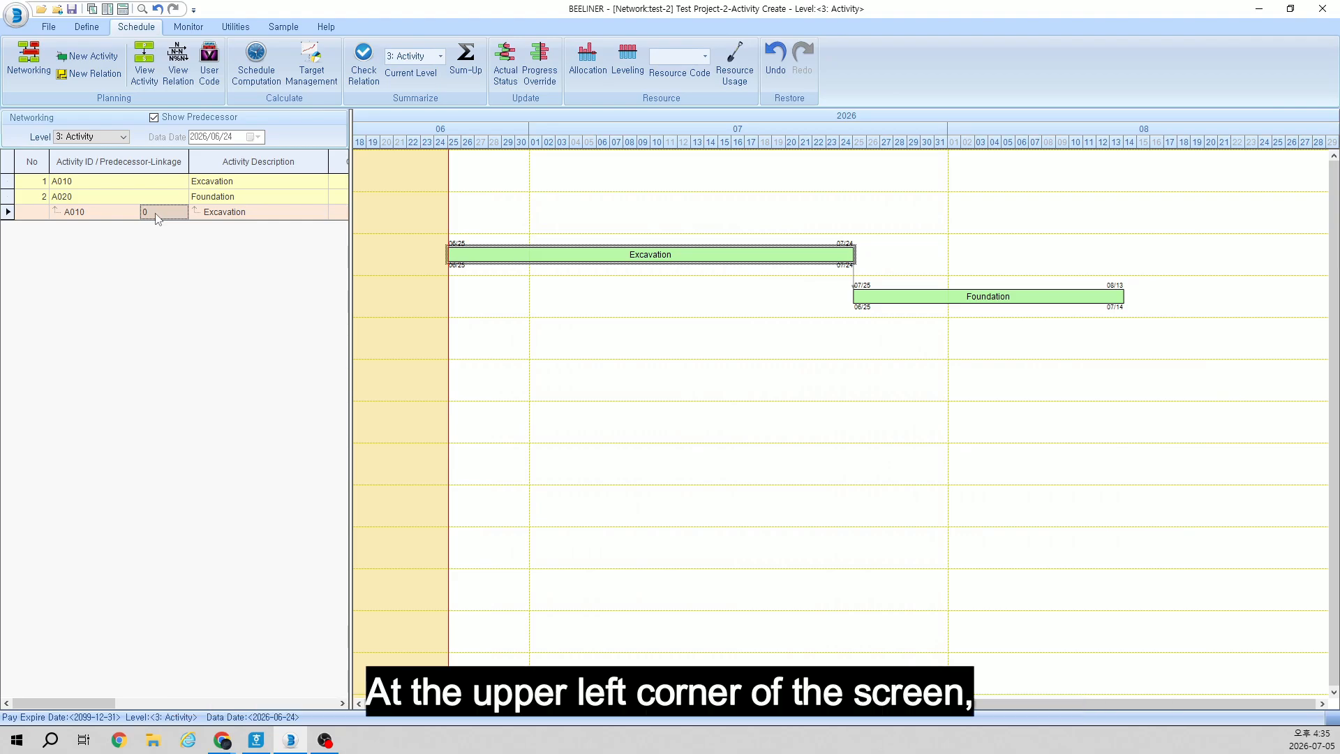
Step: Detach the chart into a separate window and bring that window to the front
{"action": "left_click", "coordinate": [92, 10]}
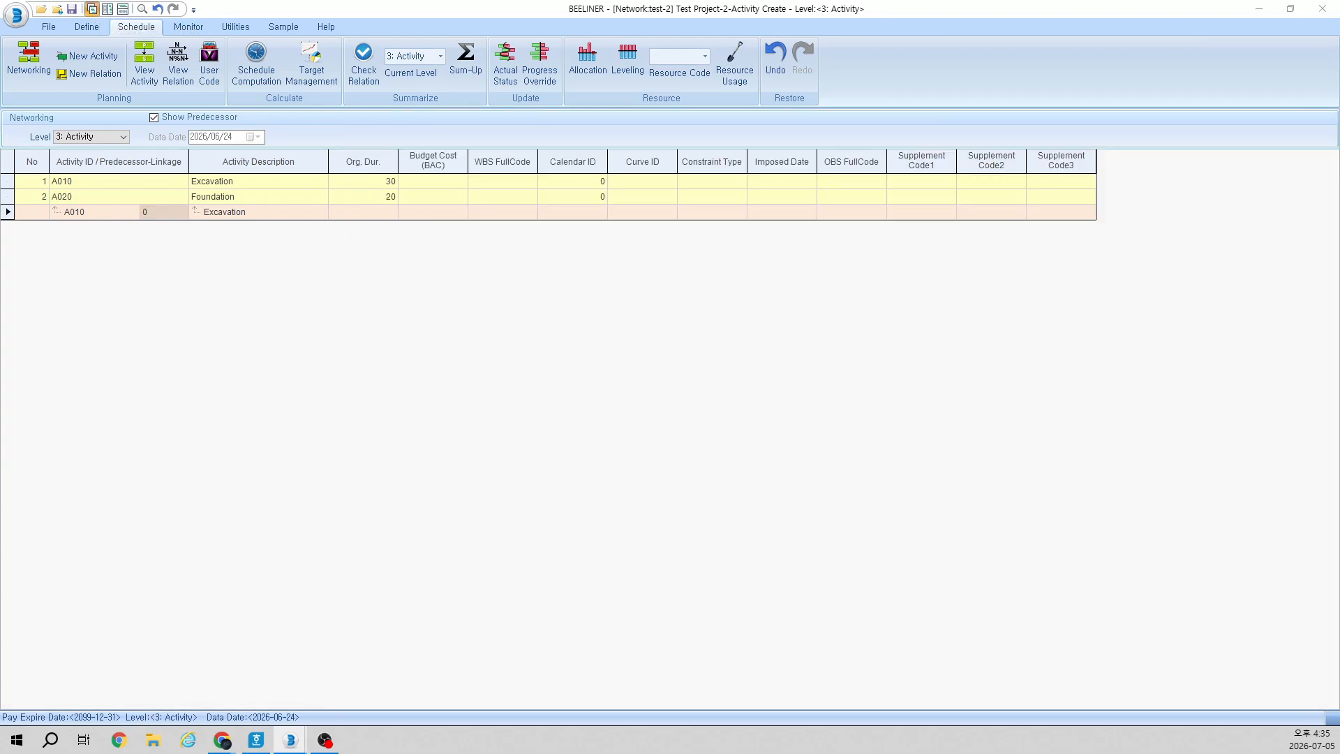
{"action": "left_click_drag", "start_coordinate": [278, 189], "coordinate": [562, 292]}
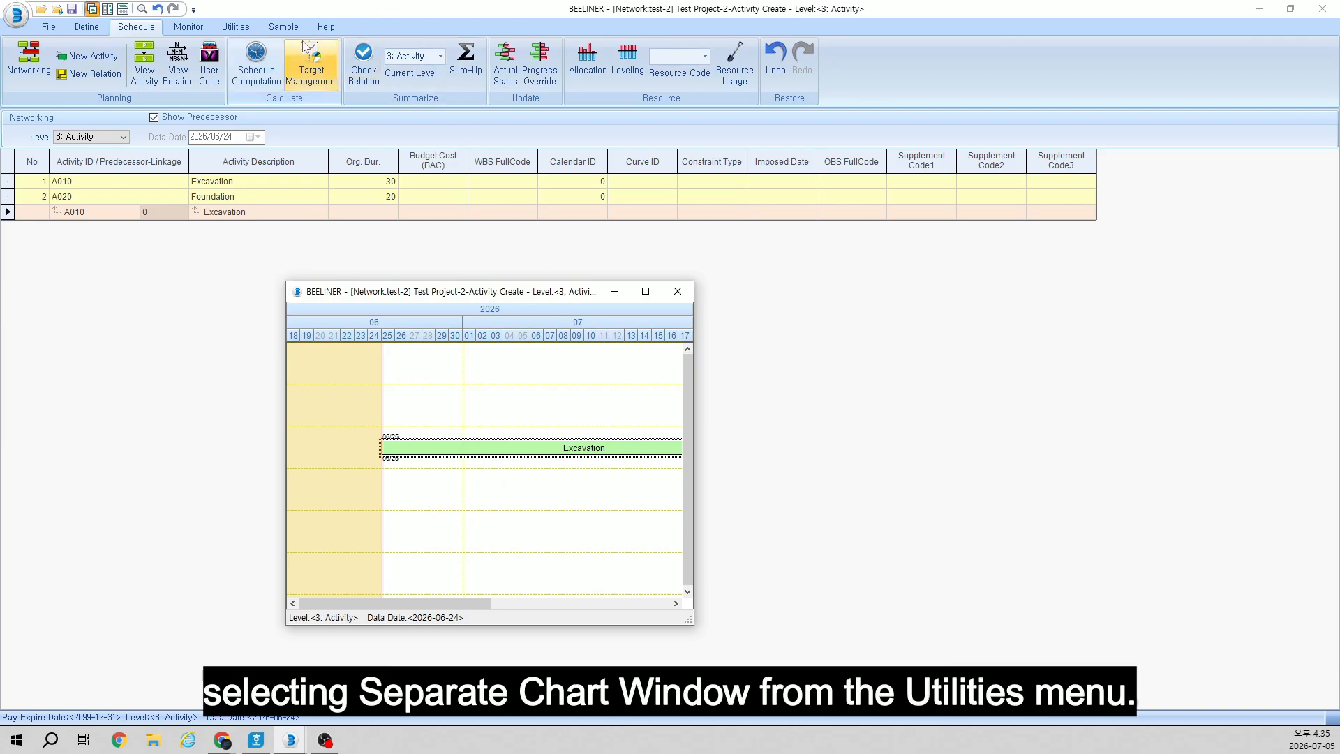
{"action": "left_click", "coordinate": [241, 28]}
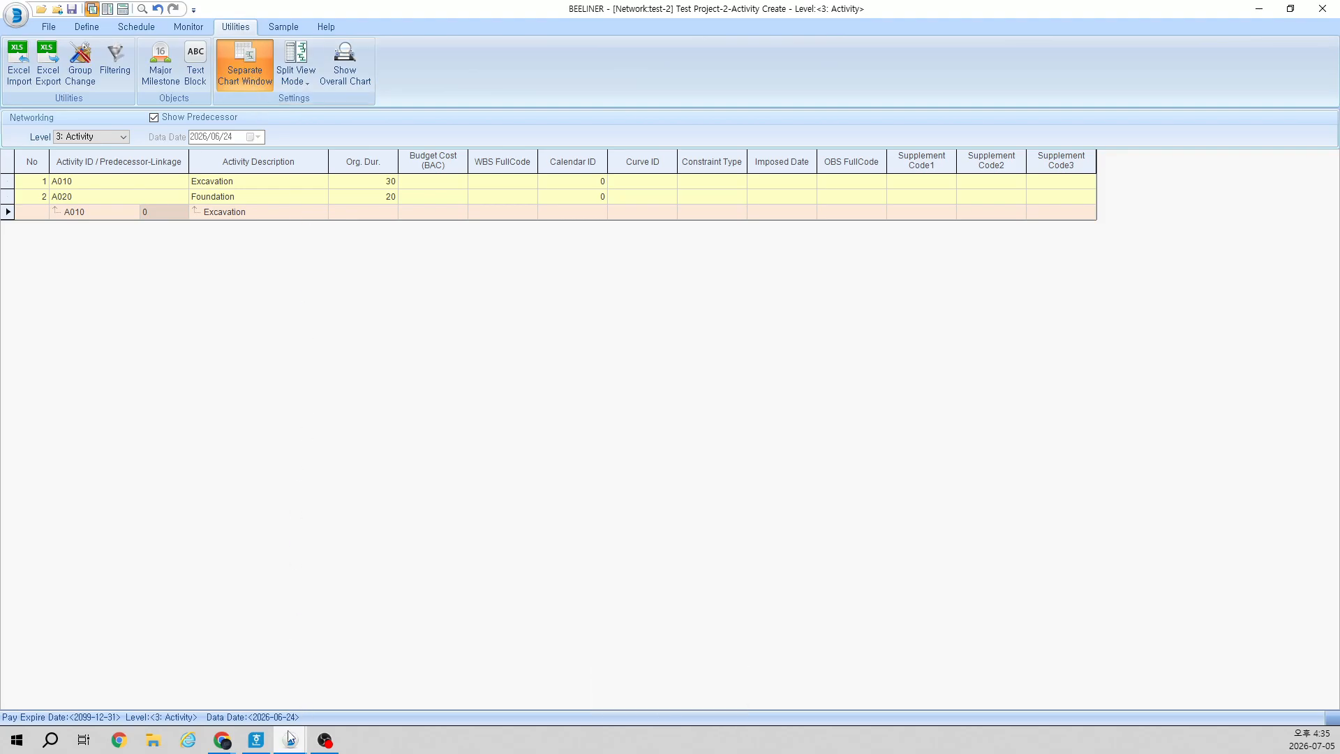
{"action": "mouse_move", "coordinate": [291, 737]}
{"action": "left_click", "coordinate": [325, 701]}
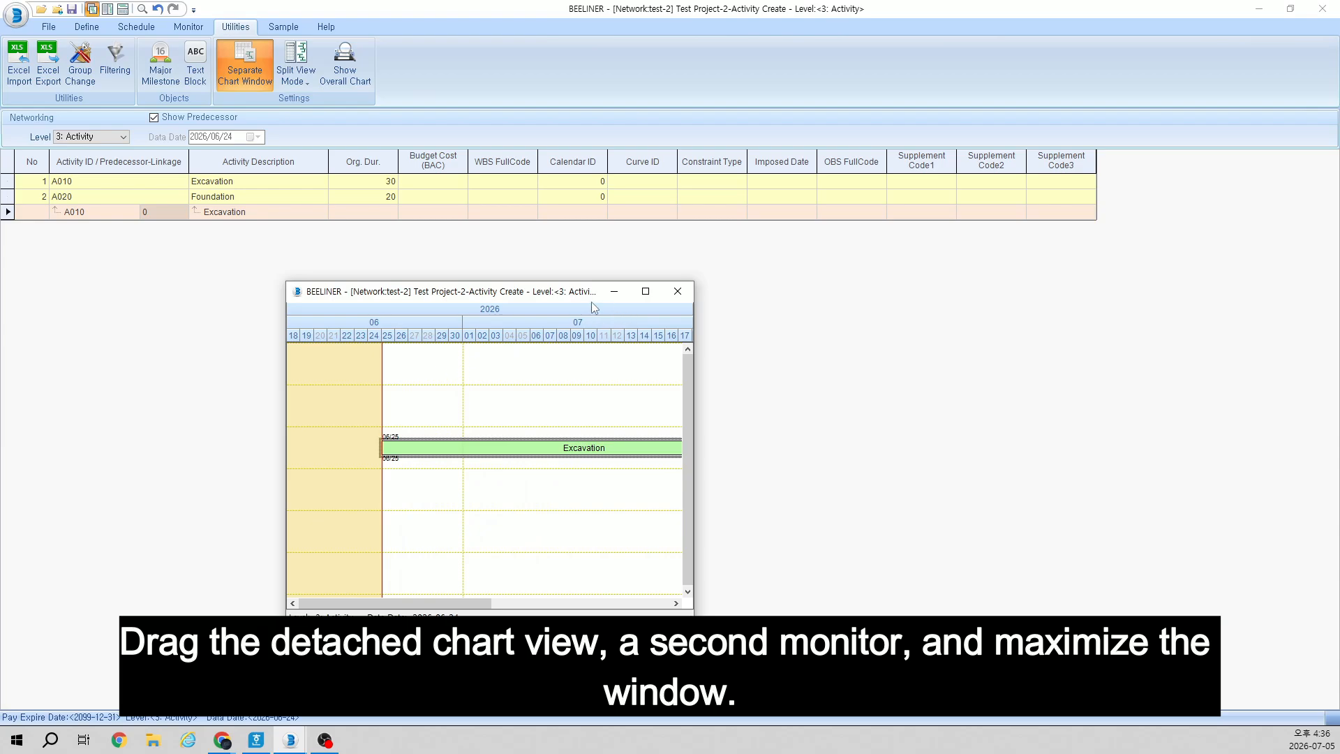
Step: Reposition the detached chart window, then close it to restore the chart beside the activity table
{"action": "left_click_drag", "start_coordinate": [592, 308], "coordinate": [410, 3]}
{"action": "double_click", "coordinate": [402, 7]}
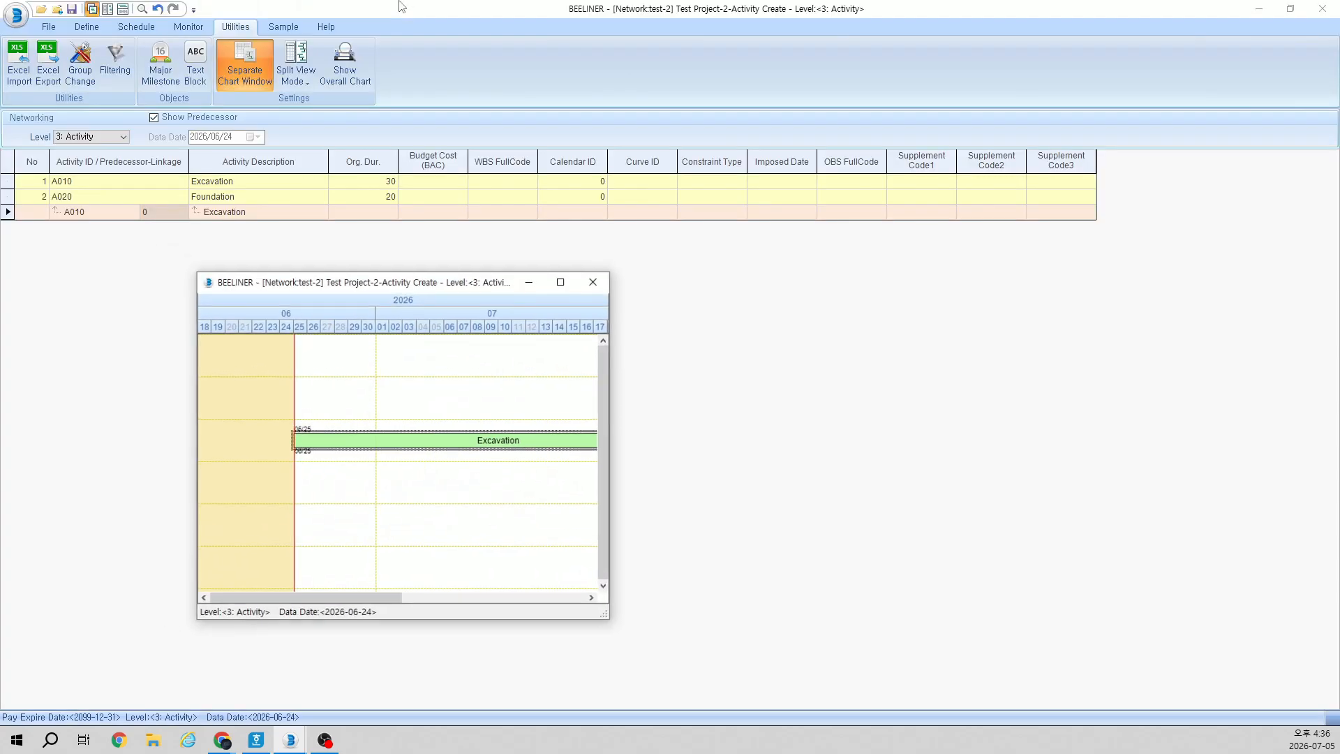
{"action": "left_click_drag", "start_coordinate": [464, 285], "coordinate": [634, 280]}
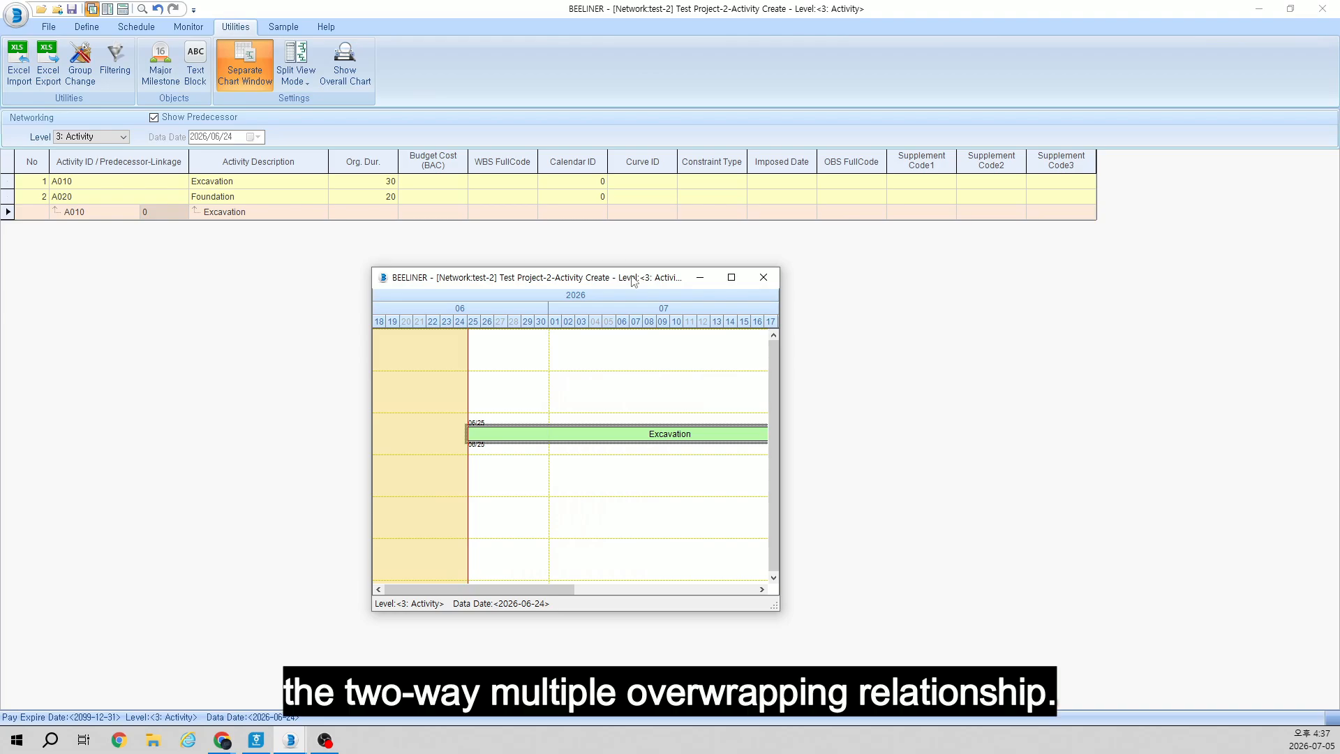
{"action": "left_click", "coordinate": [765, 282]}
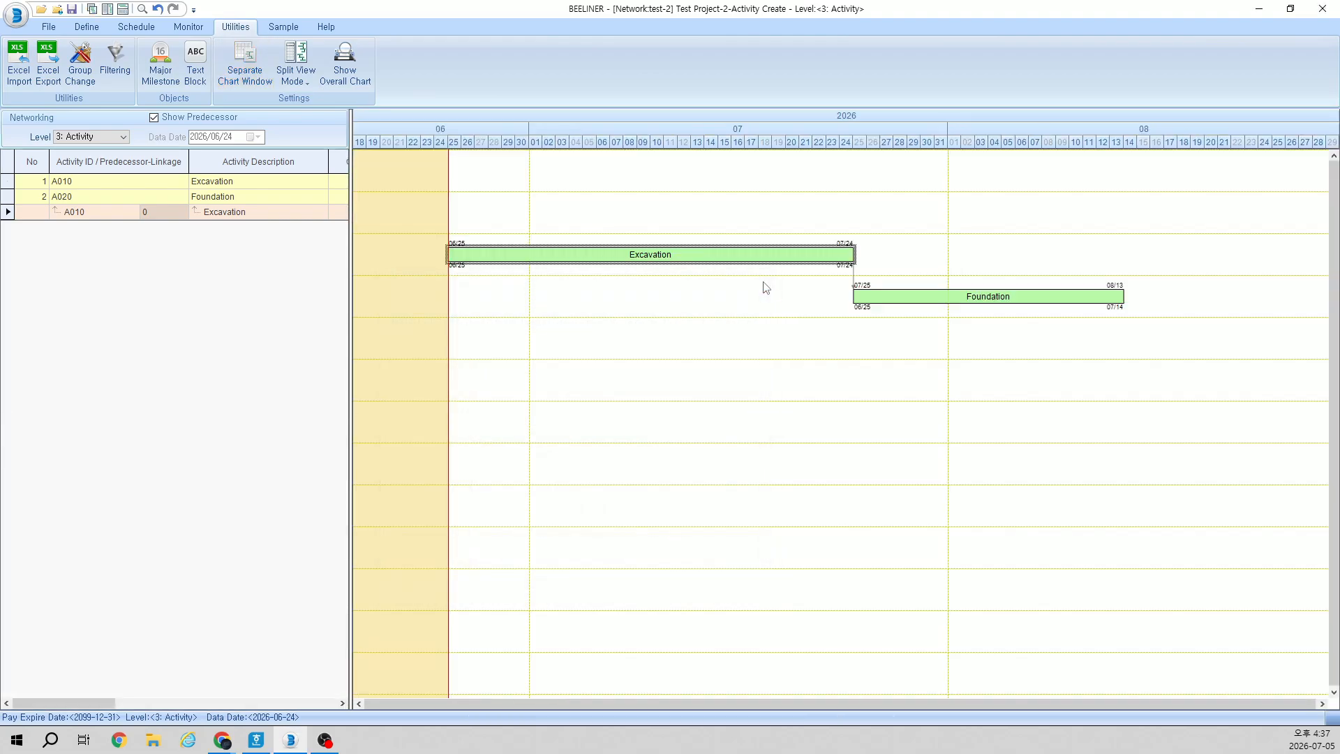
Step: Add activity A030 titled Earth Retaining Wall as a successor of Excavation, with a duration of 30 and linkage 5-0
{"action": "right_click", "coordinate": [680, 260]}
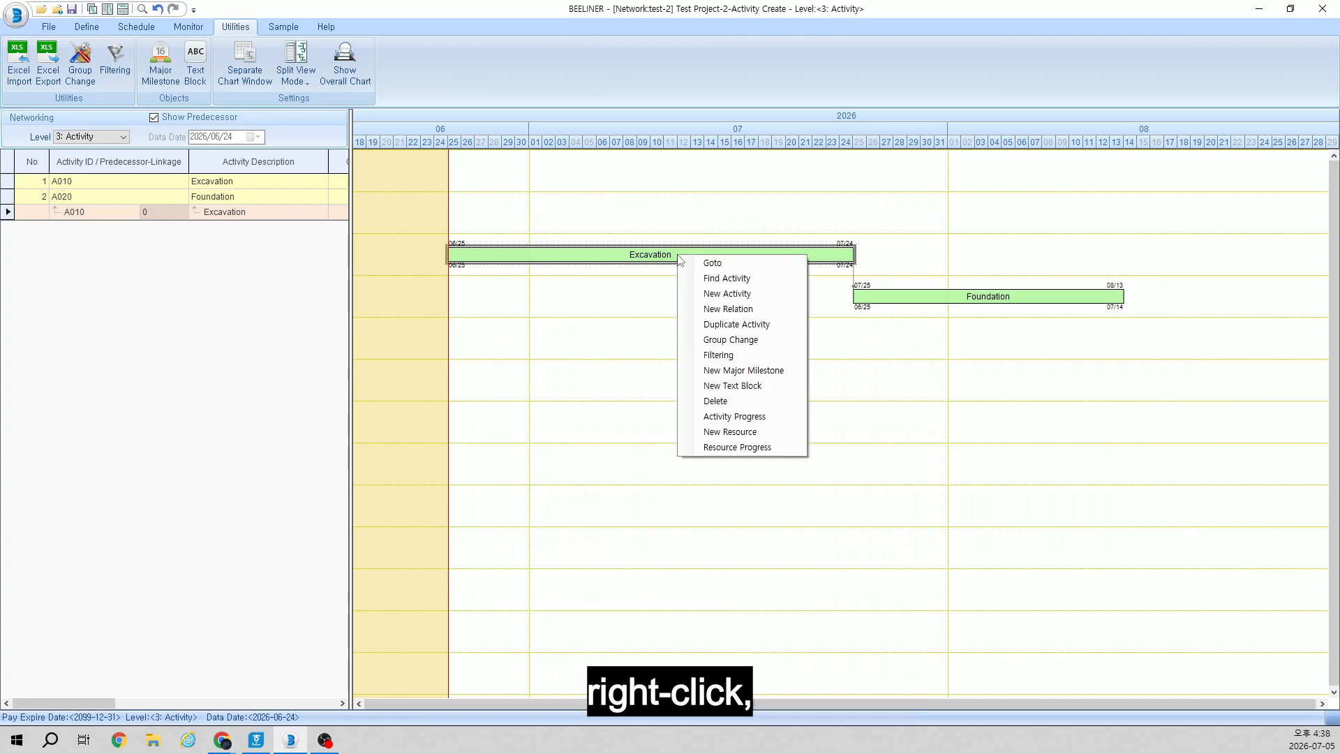
{"action": "left_click", "coordinate": [727, 293]}
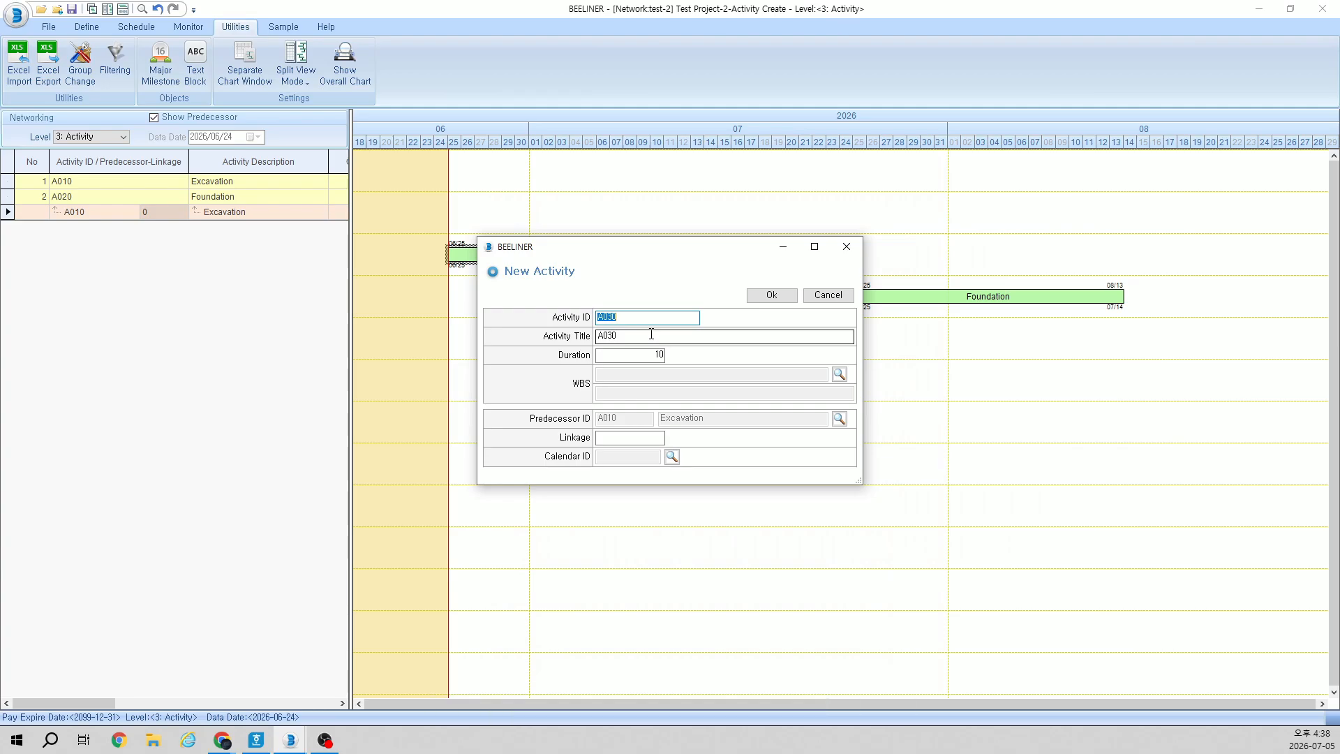
{"action": "key", "text": "Tab"}
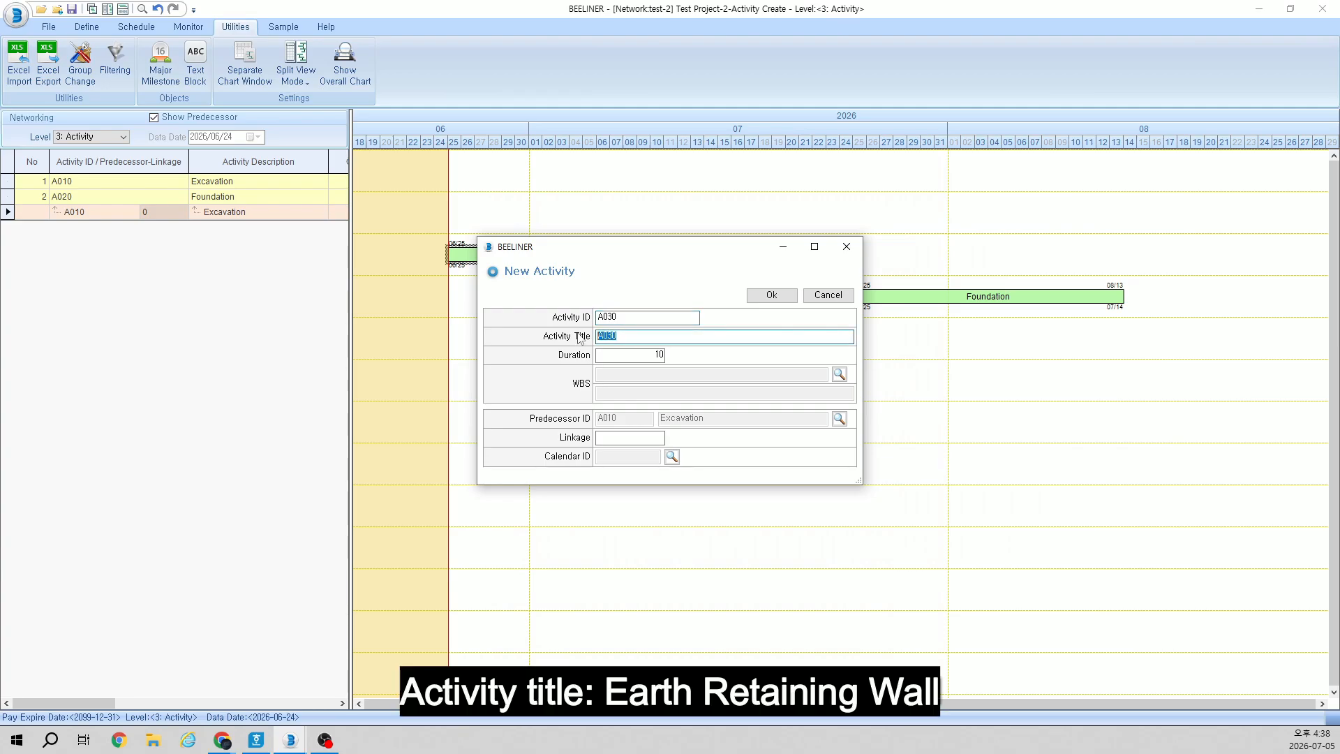
{"action": "type", "text": "Earth Retaining Wall"}
{"action": "double_click", "coordinate": [656, 355]}
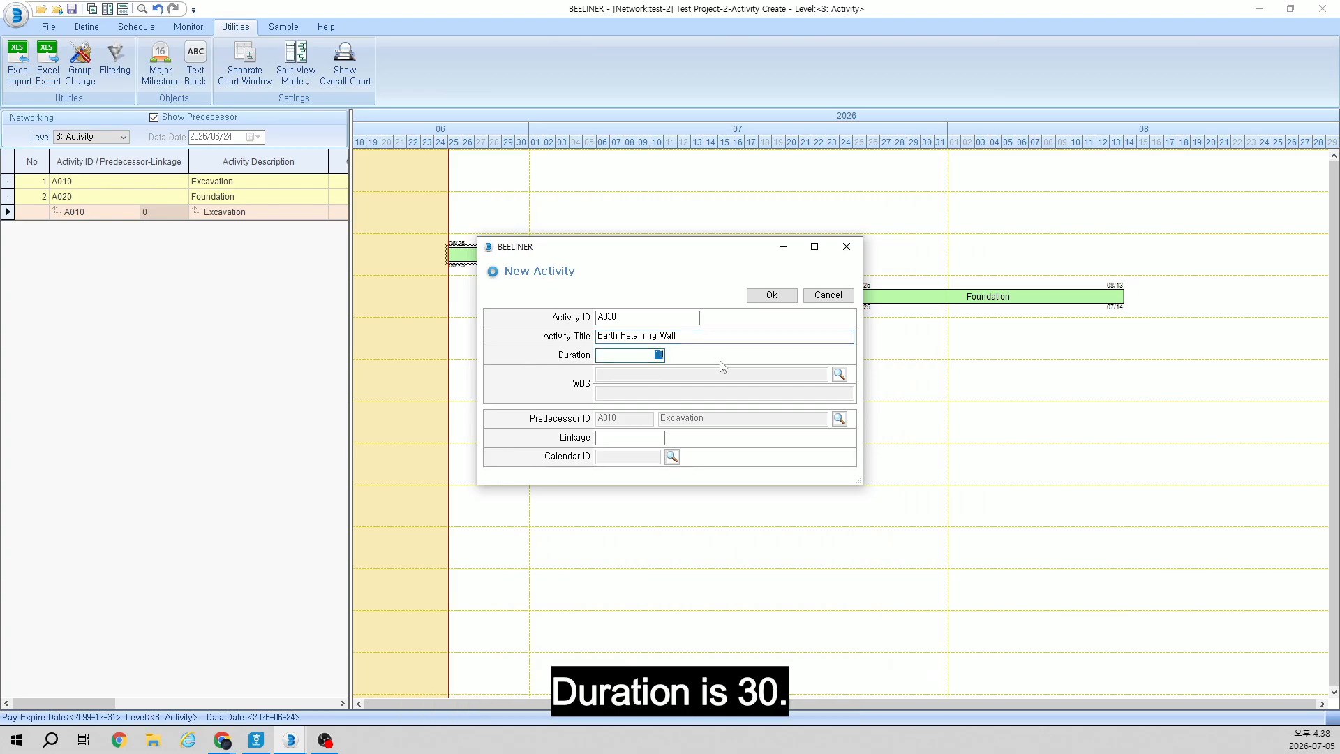
{"action": "type", "text": "30"}
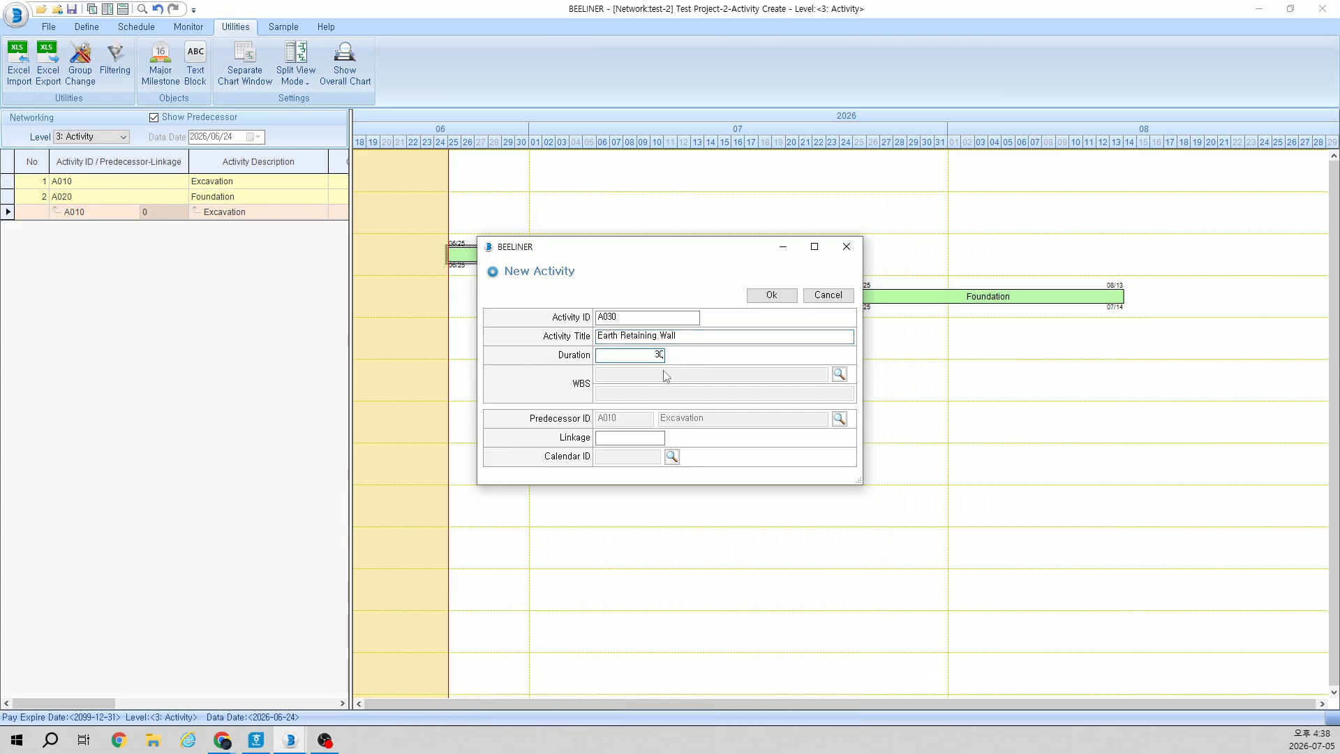
{"action": "left_click", "coordinate": [650, 438]}
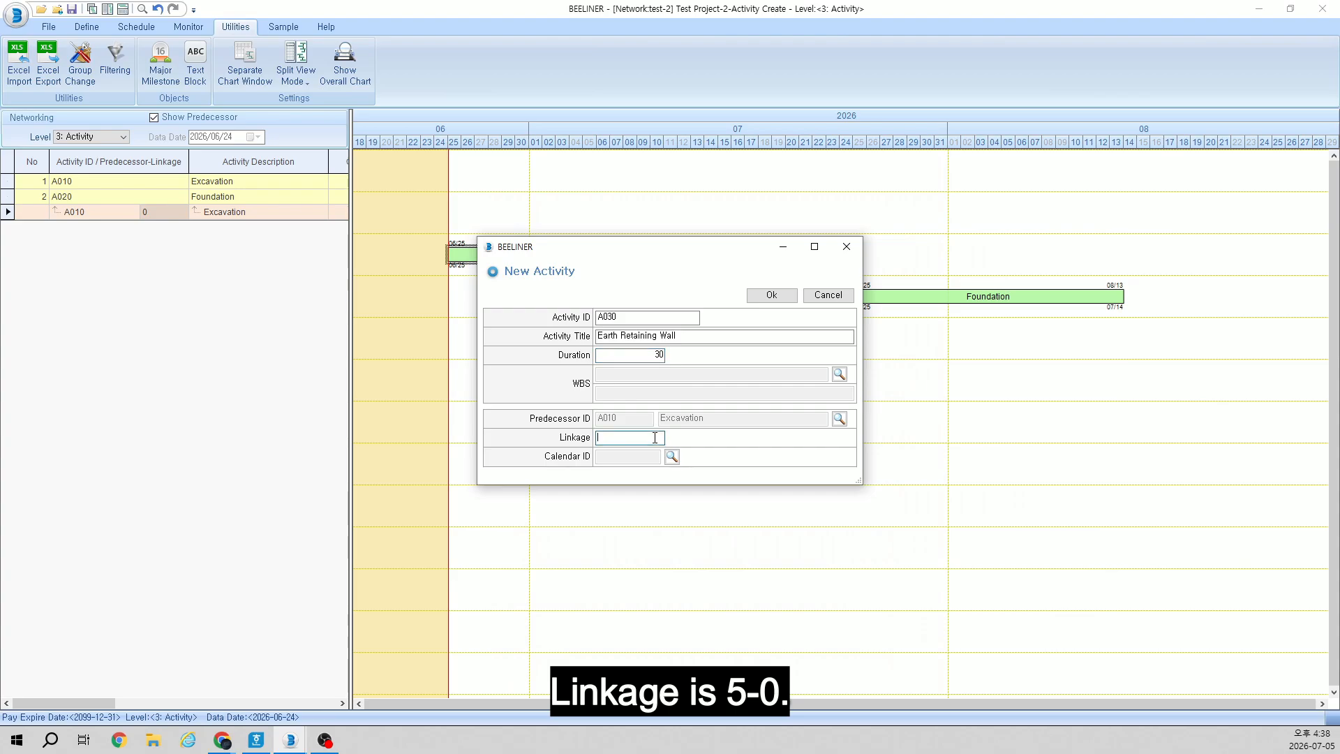
{"action": "type", "text": "5-"}
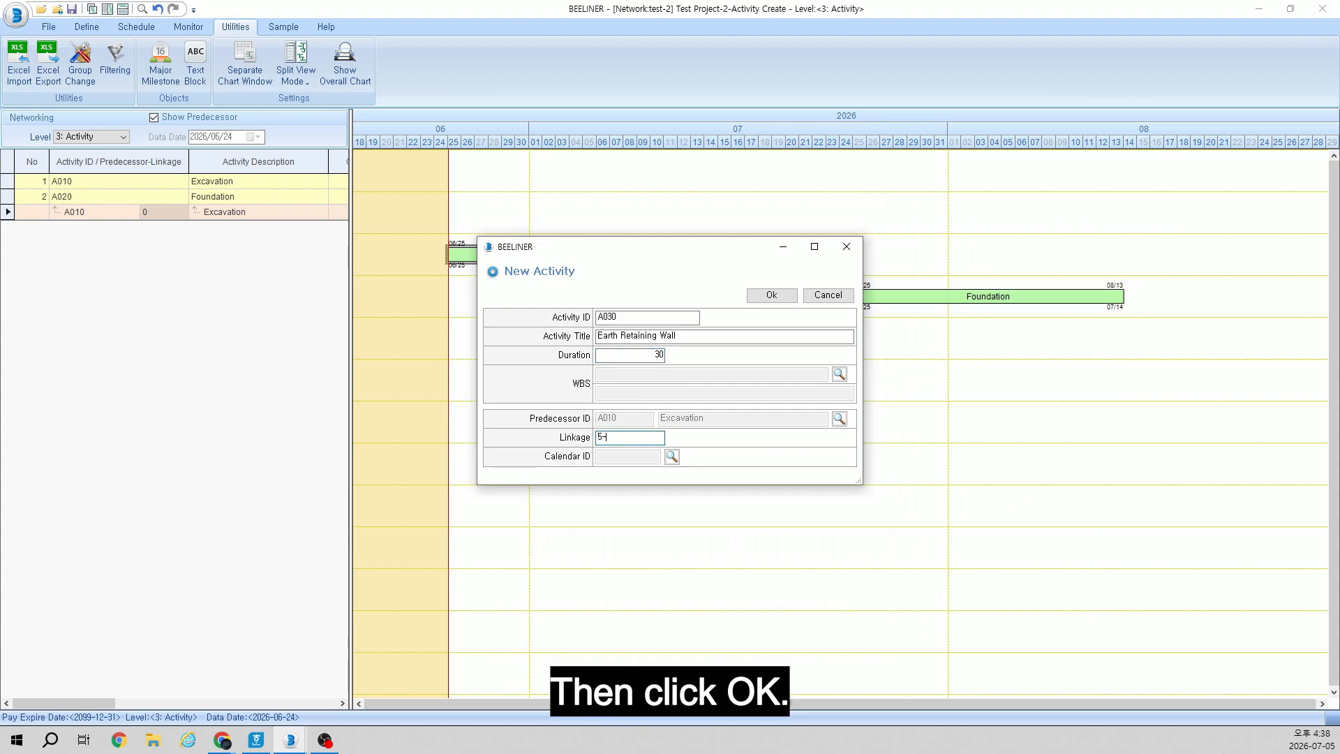
{"action": "type", "text": "0"}
{"action": "left_click", "coordinate": [769, 296]}
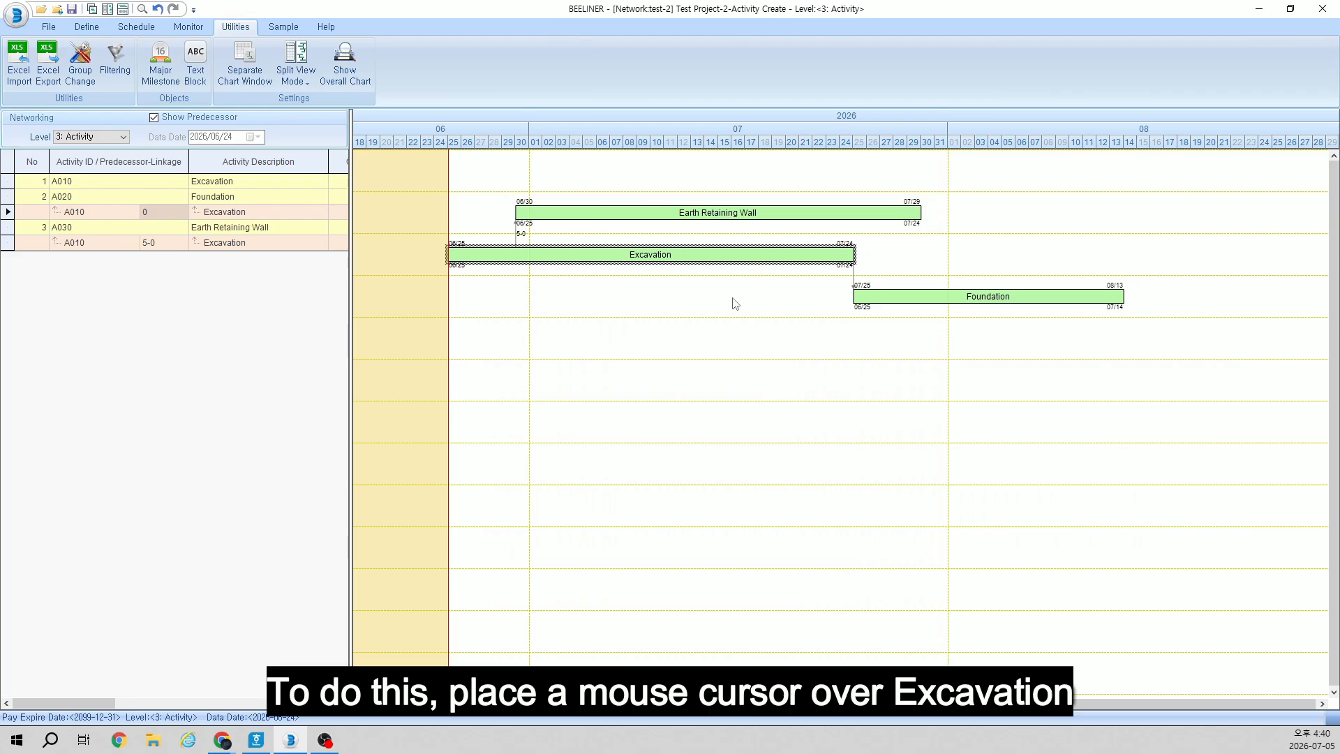
Step: Create a second relation from Excavation to Earth Retaining Wall with linkage 15-10 and select its link in the chart
{"action": "right_click", "coordinate": [697, 263]}
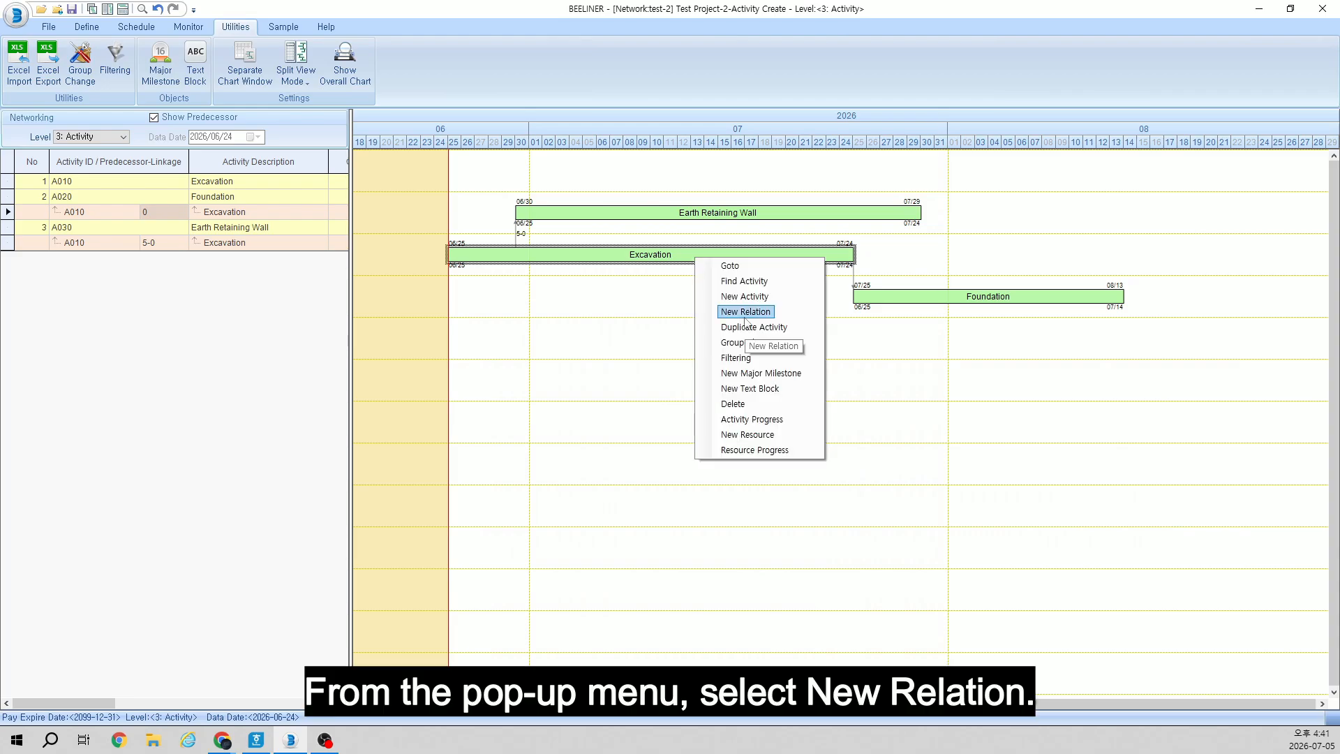
{"action": "left_click", "coordinate": [746, 314]}
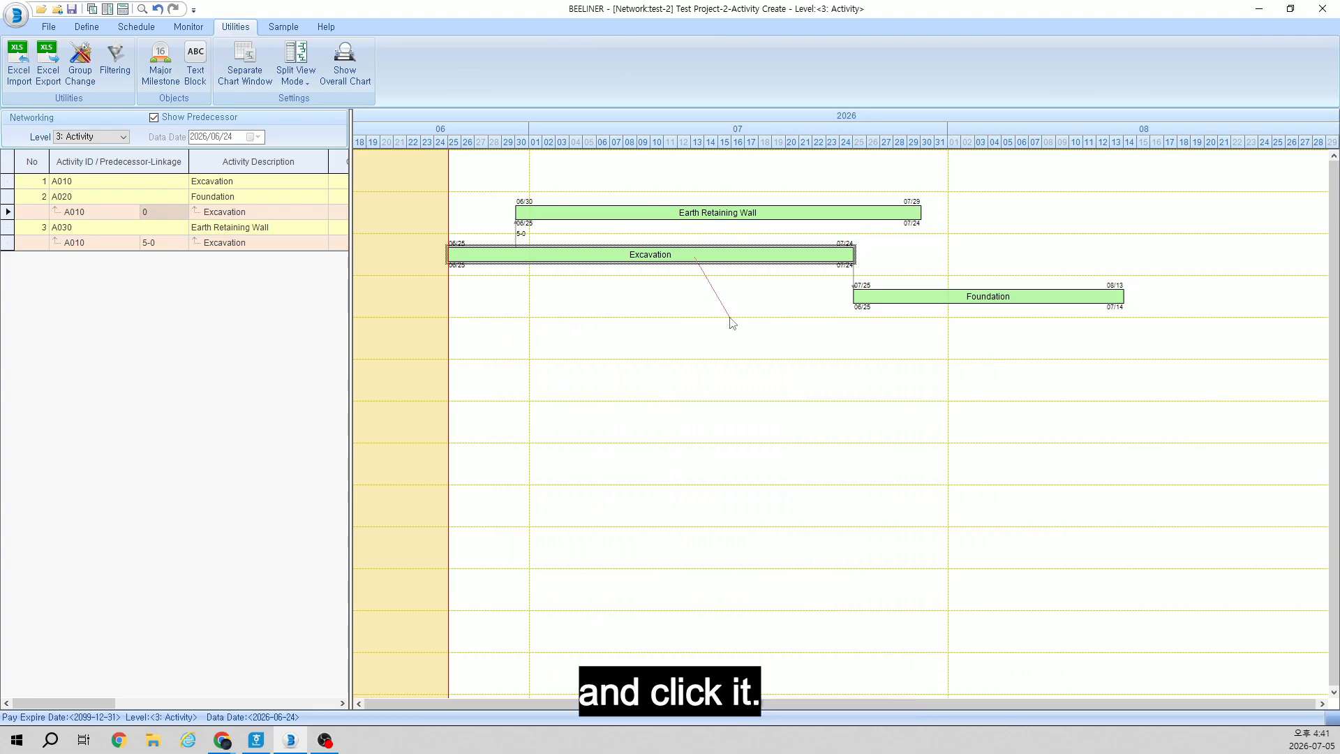
{"action": "left_click", "coordinate": [760, 219]}
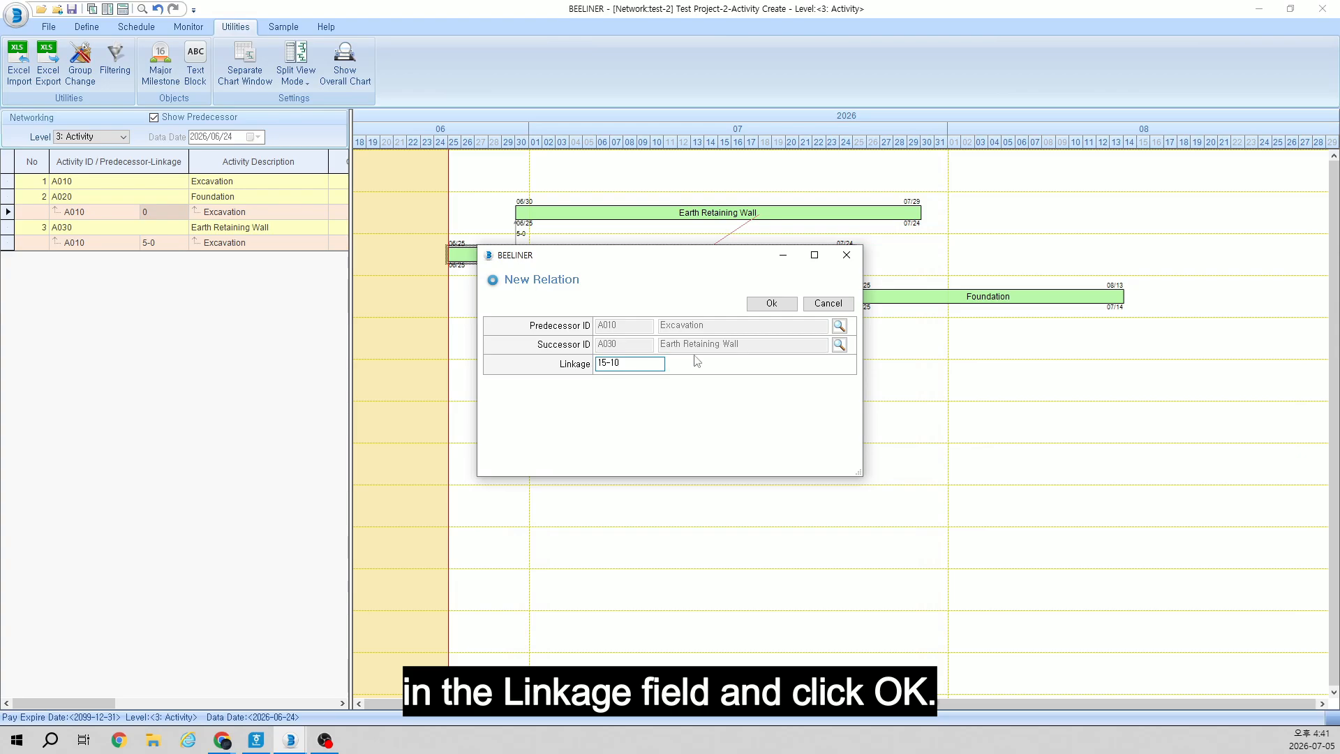
{"action": "left_click", "coordinate": [764, 310]}
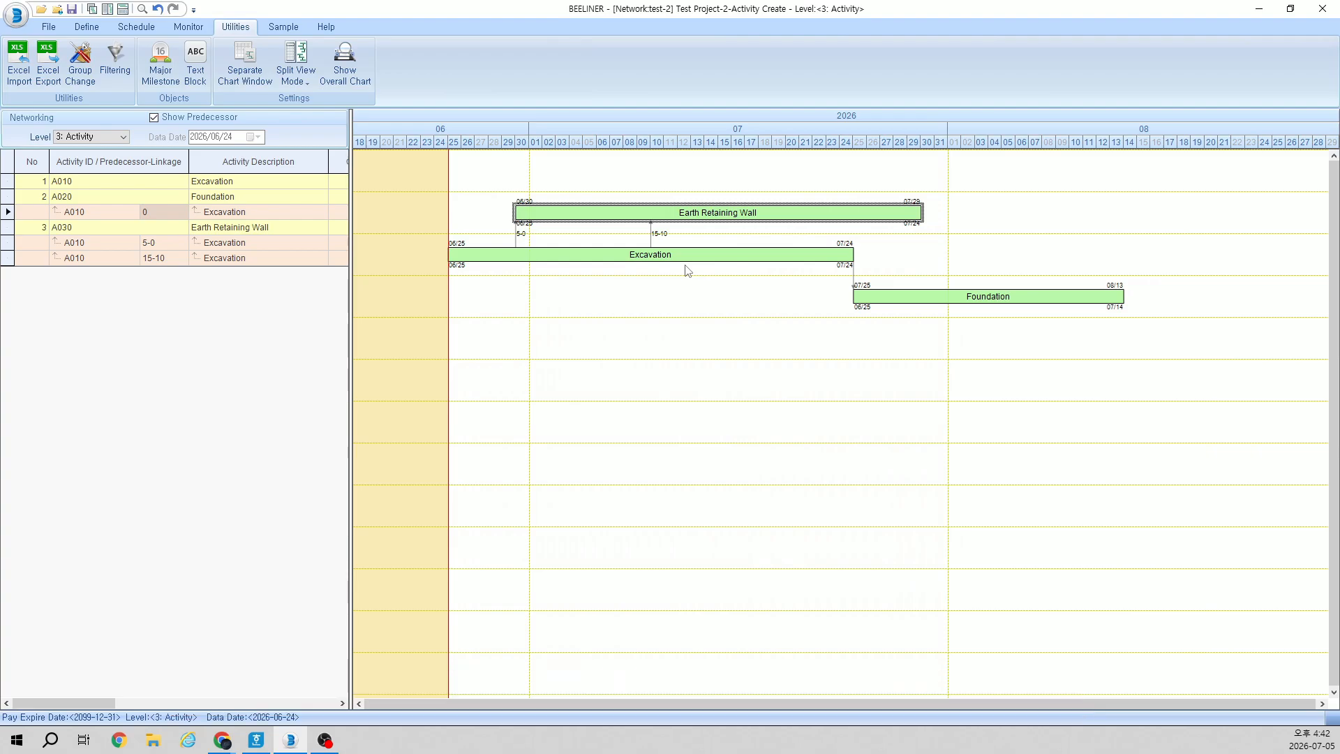
{"action": "left_click", "coordinate": [651, 236]}
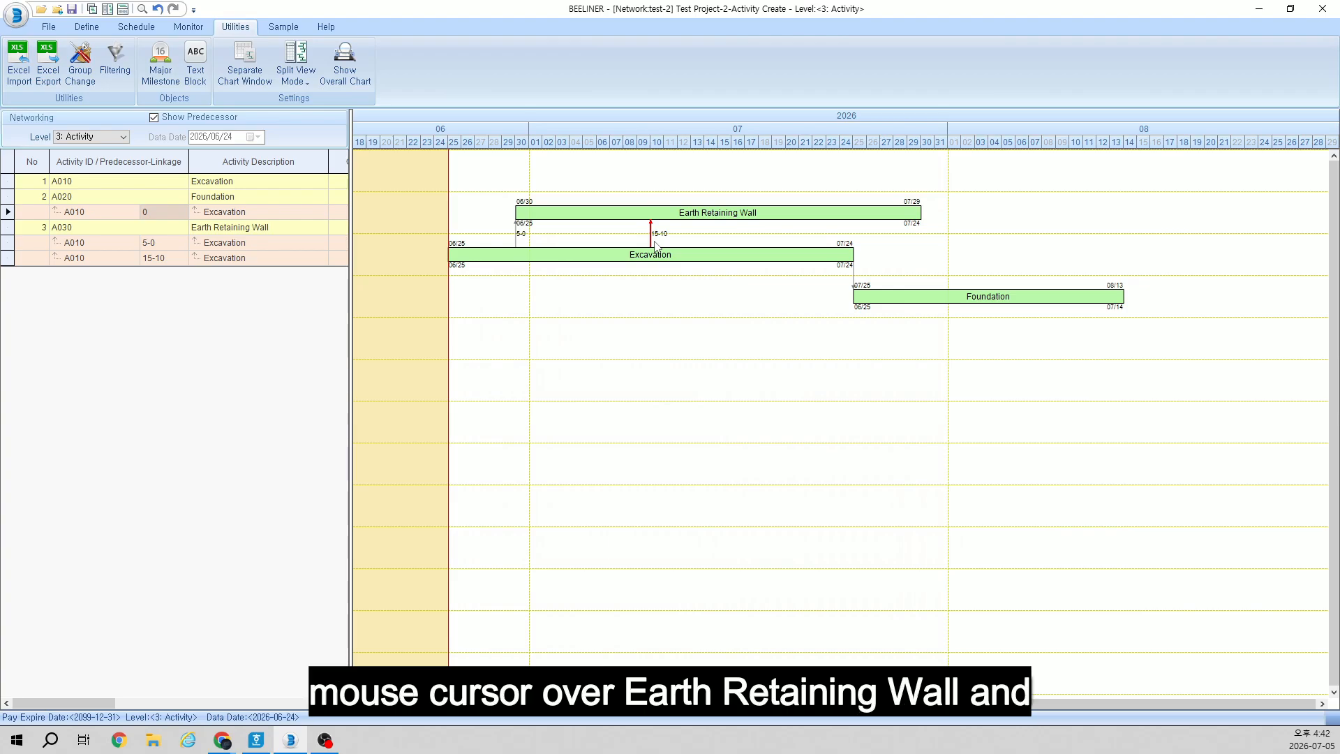
Step: Create a relation from Earth Retaining Wall back to Excavation with linkage 15-23
{"action": "right_click", "coordinate": [745, 212]}
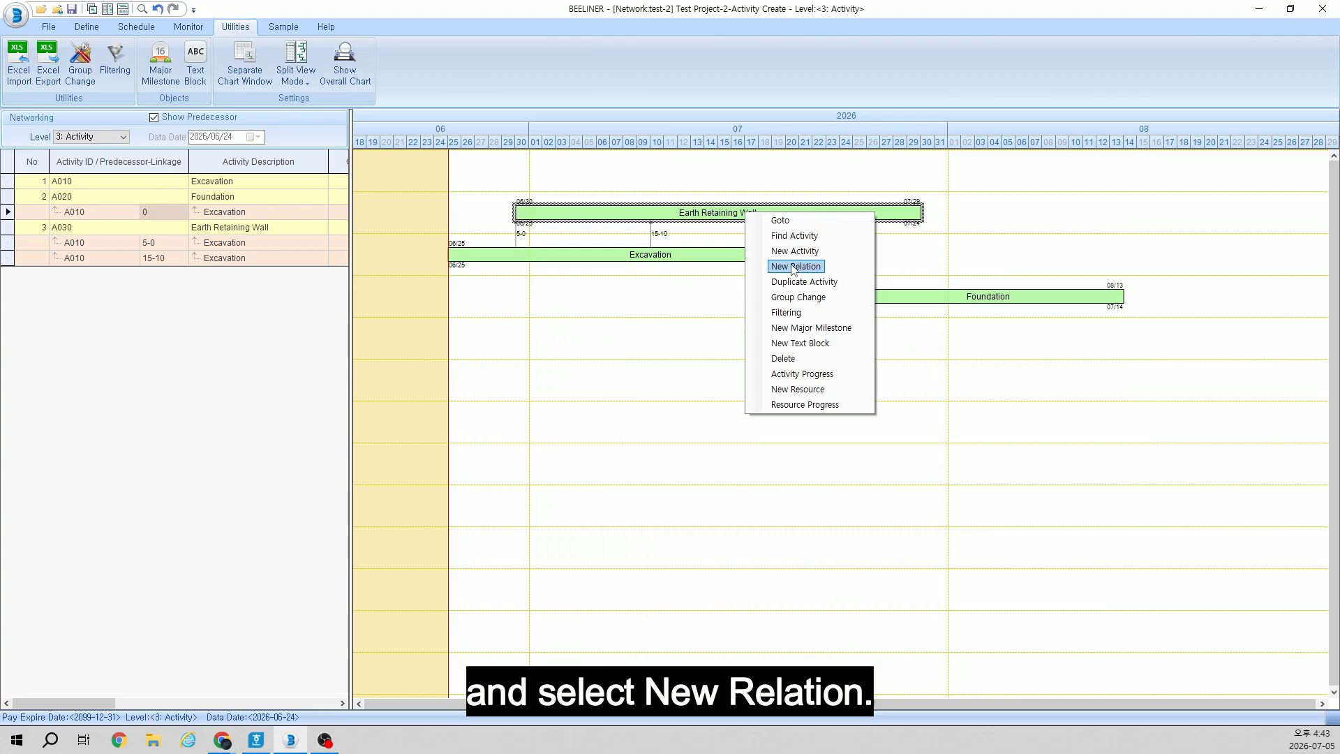
{"action": "left_click", "coordinate": [795, 267]}
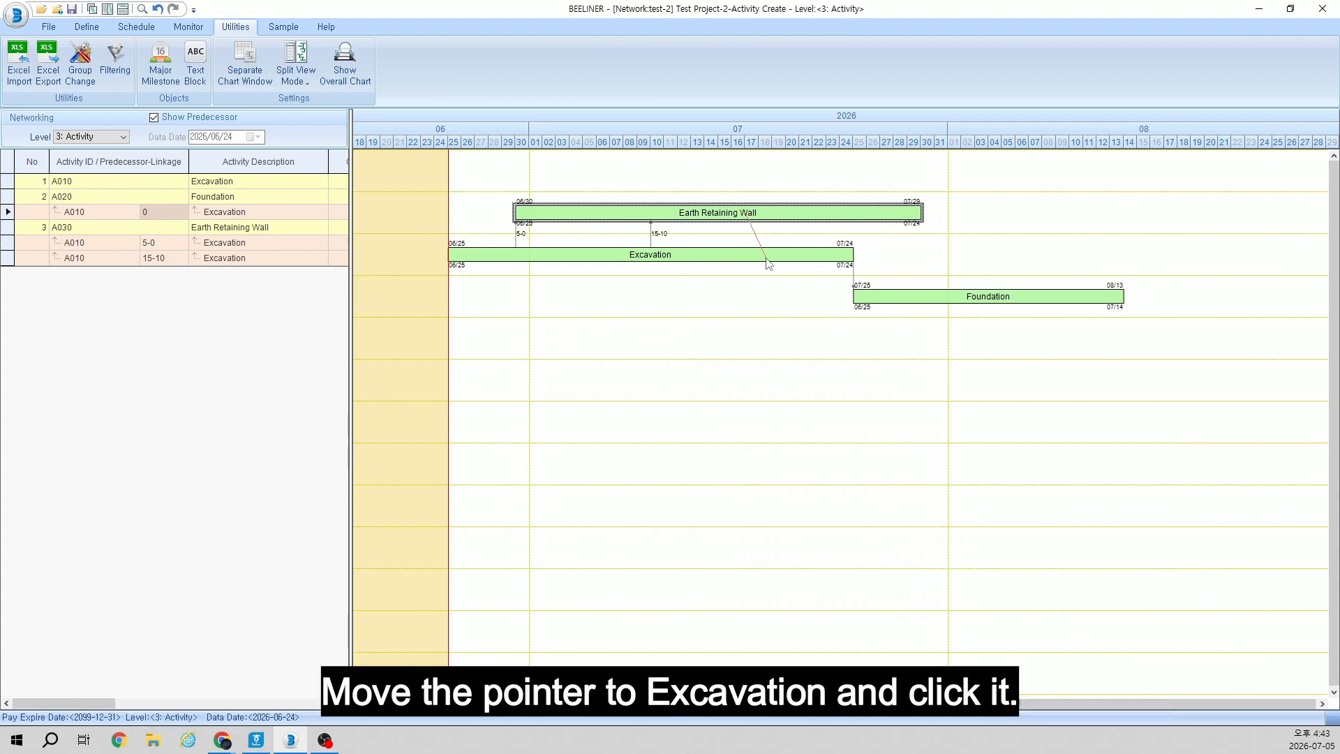
{"action": "left_click", "coordinate": [769, 264]}
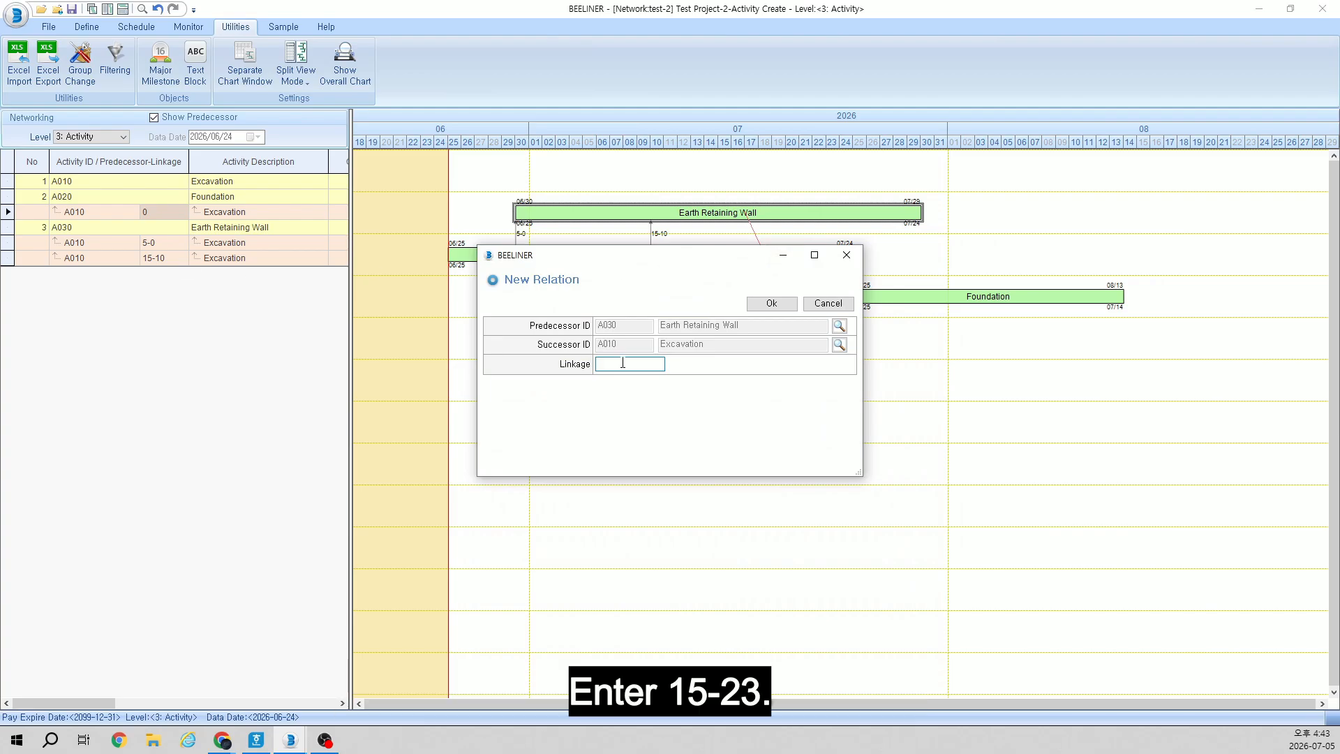
{"action": "type", "text": "15-23"}
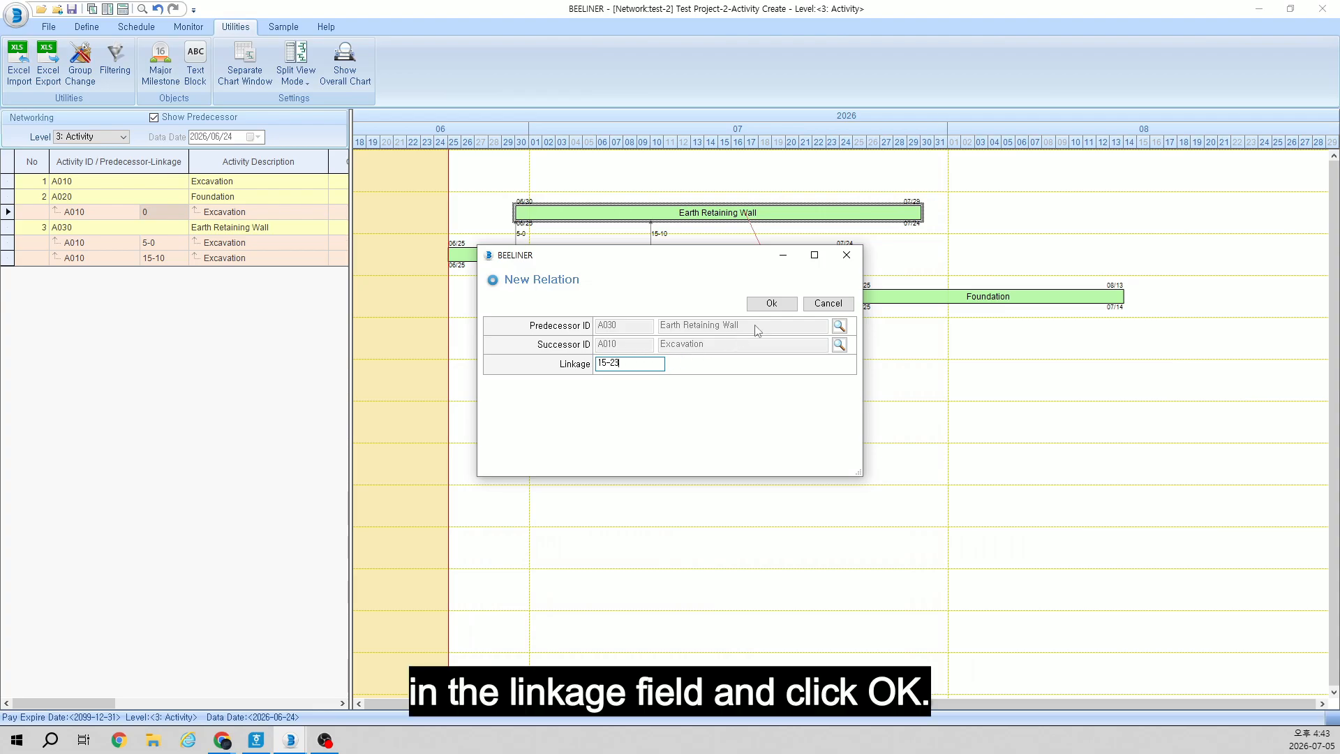
{"action": "left_click", "coordinate": [769, 304]}
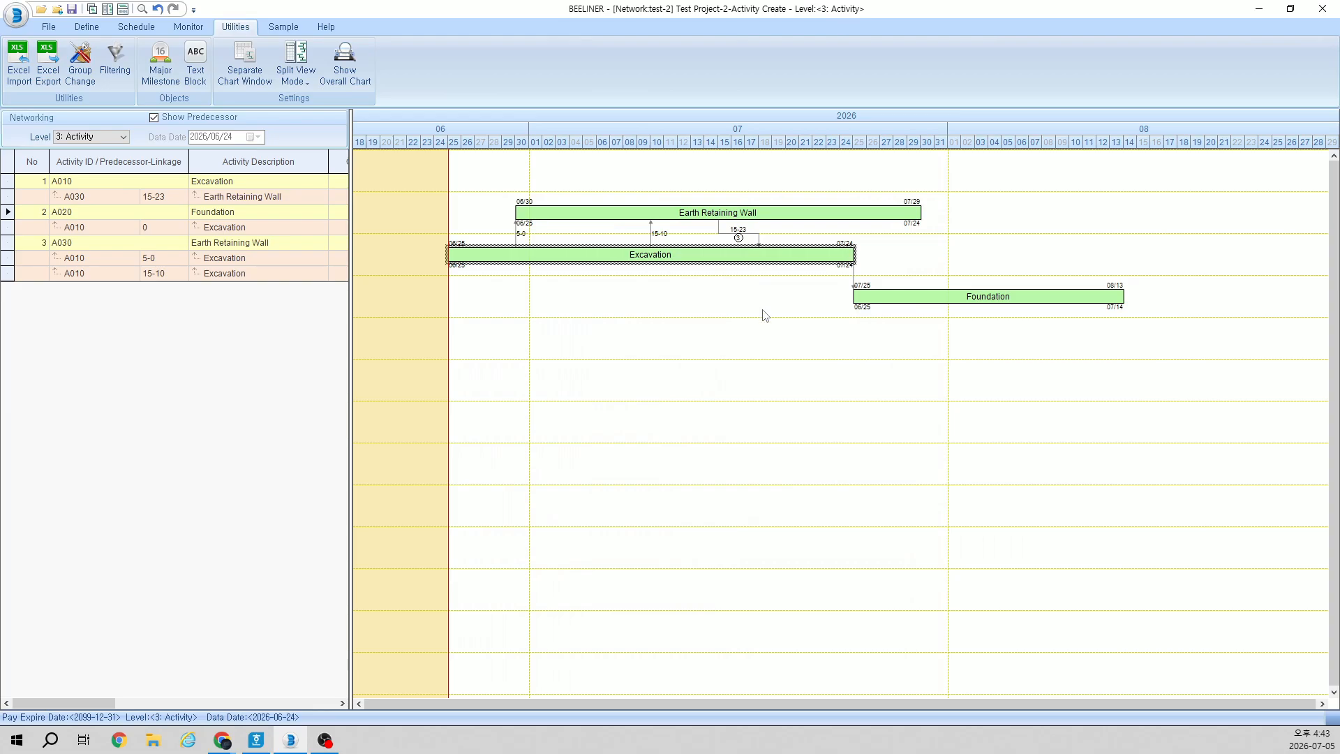